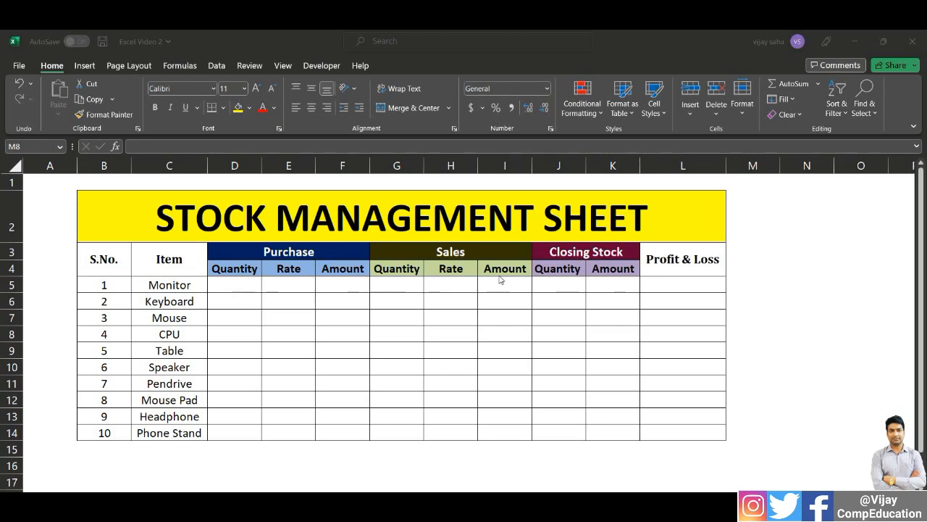
{"action": "left_click", "coordinate": [562, 284]}
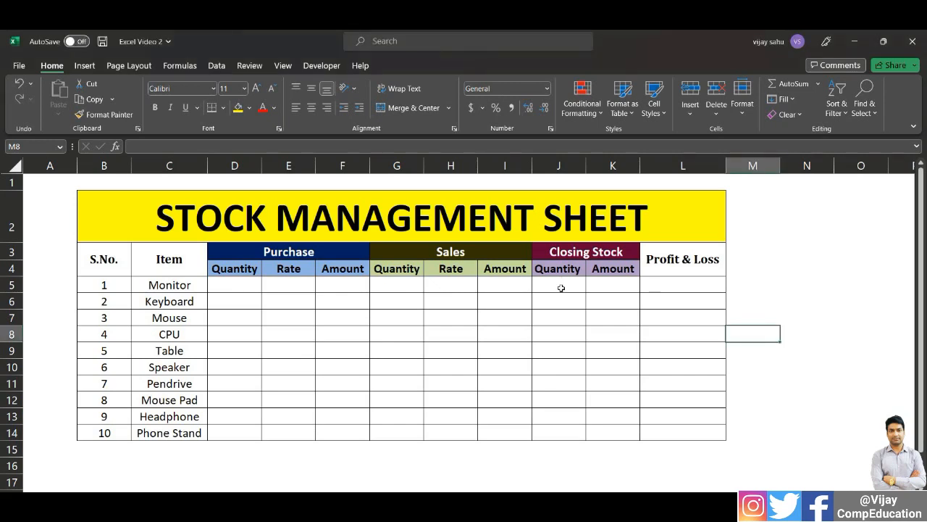
{"action": "left_click", "coordinate": [559, 284]}
{"action": "left_click", "coordinate": [610, 284]}
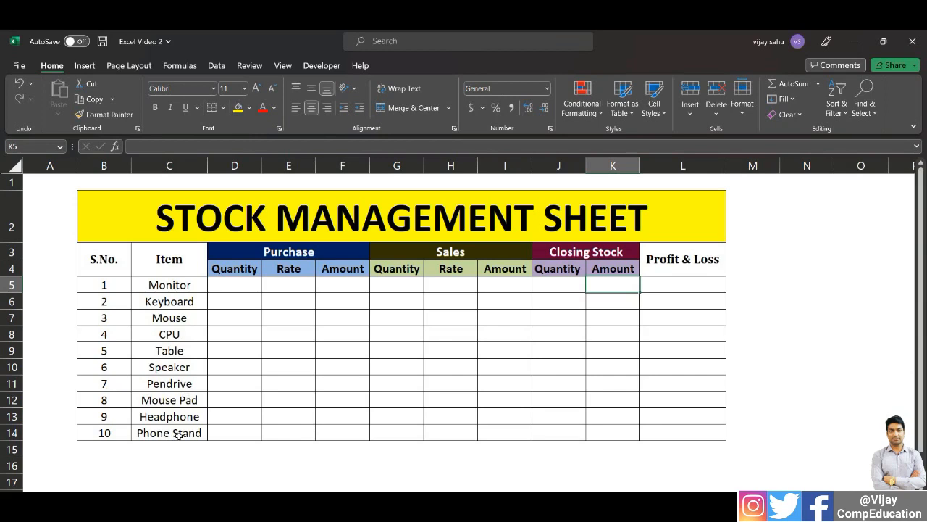
Enter the Monitor's purchase quantity as 50 and its purchase rate as 2500
{"action": "left_click", "coordinate": [243, 286]}
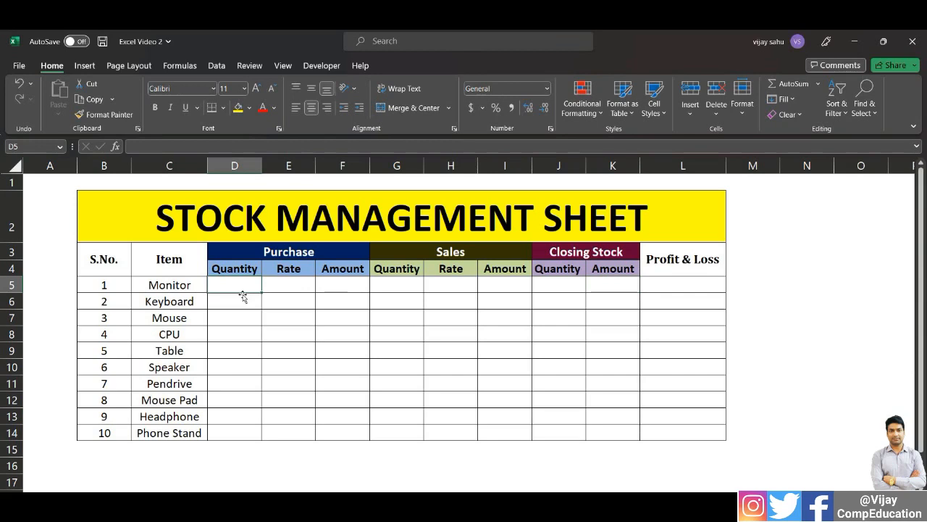
{"action": "type", "text": "50"}
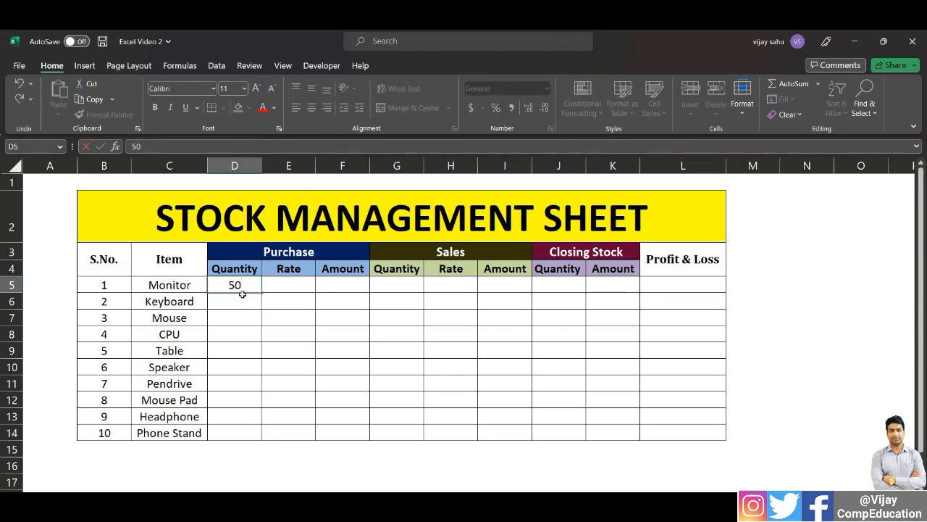
{"action": "key", "text": "Tab"}
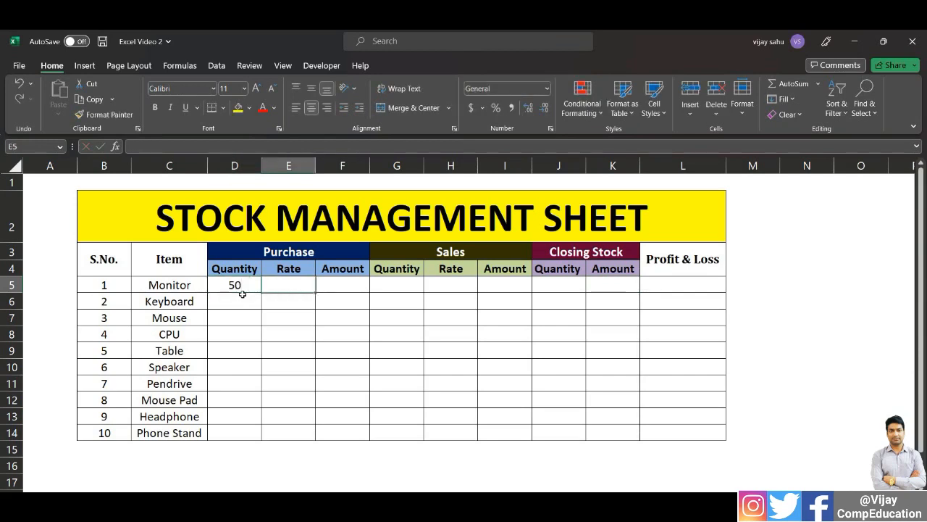
{"action": "type", "text": "2500"}
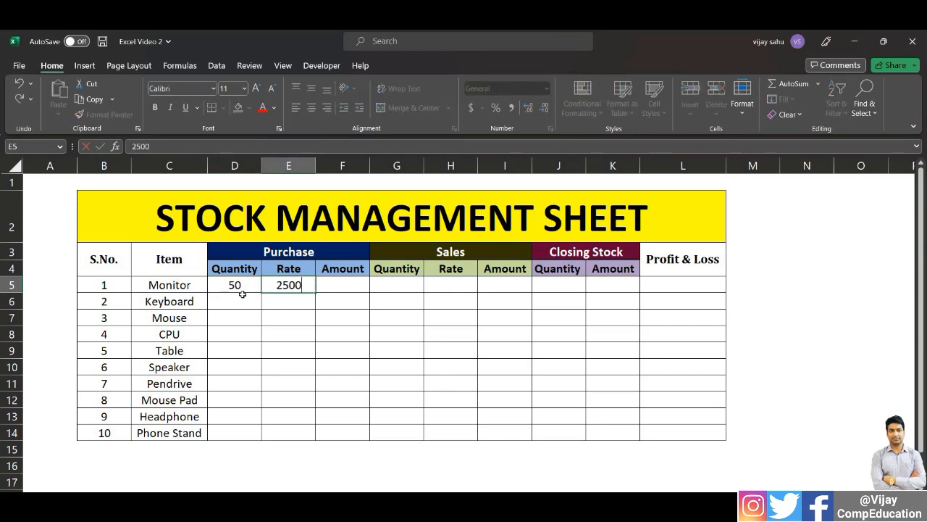
{"action": "key", "text": "Tab"}
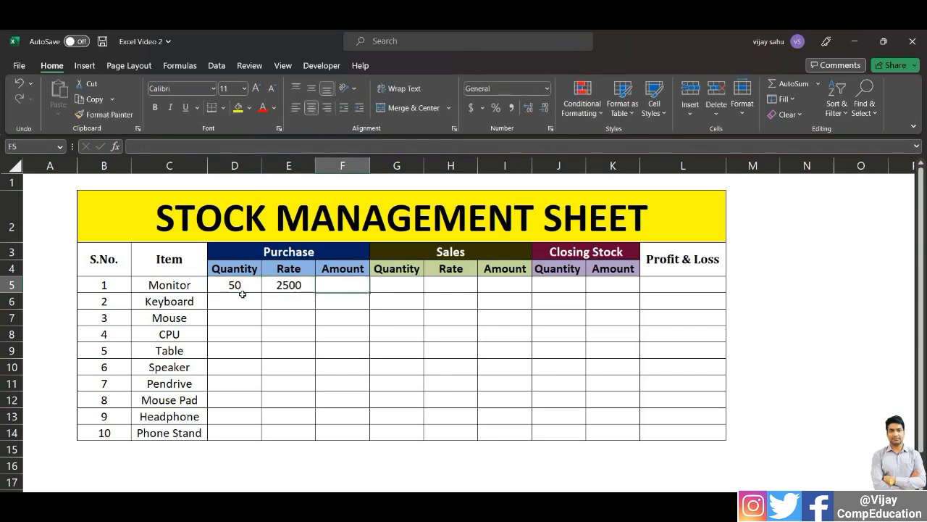
Calculate the Monitor's purchase amount in F5 as quantity times rate with the formula =D5*E5
{"action": "type", "text": "="}
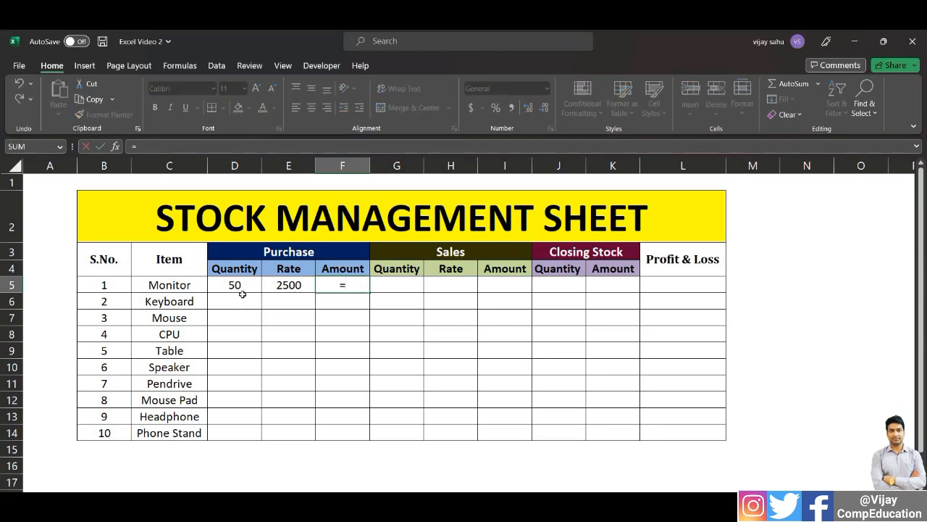
{"action": "left_click", "coordinate": [243, 293]}
{"action": "type", "text": "*"}
{"action": "key", "text": "Left"}
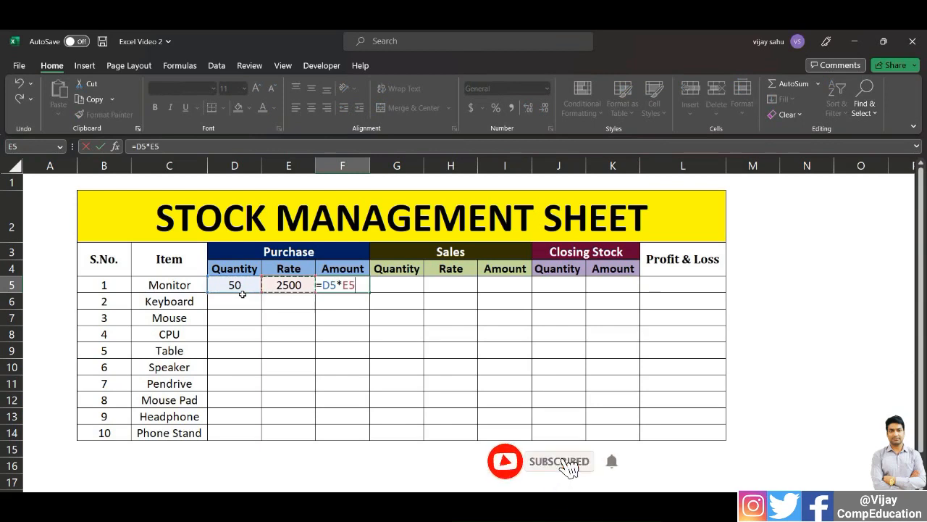
{"action": "key", "text": "Return"}
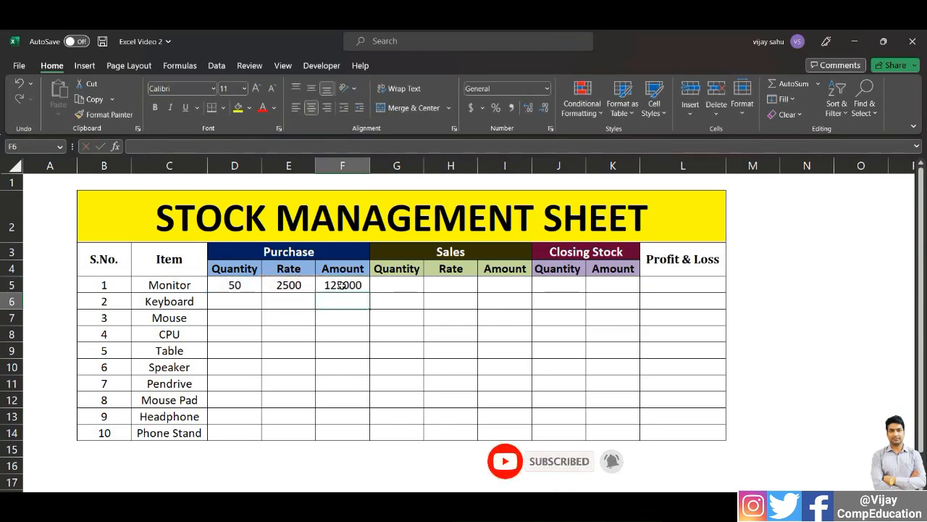
{"action": "key", "text": "Up"}
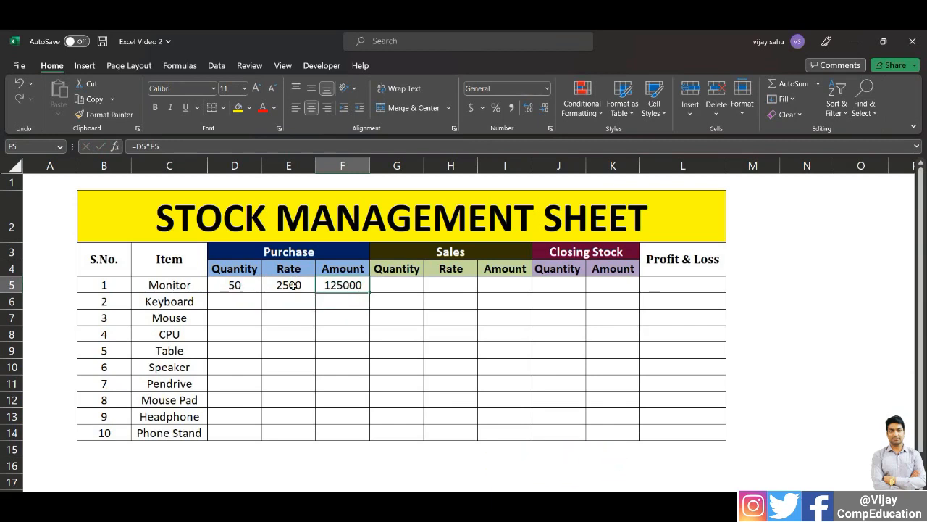
Enter the Monitor's sales quantity as 30 and its sales rate as 2800
{"action": "left_click", "coordinate": [398, 284]}
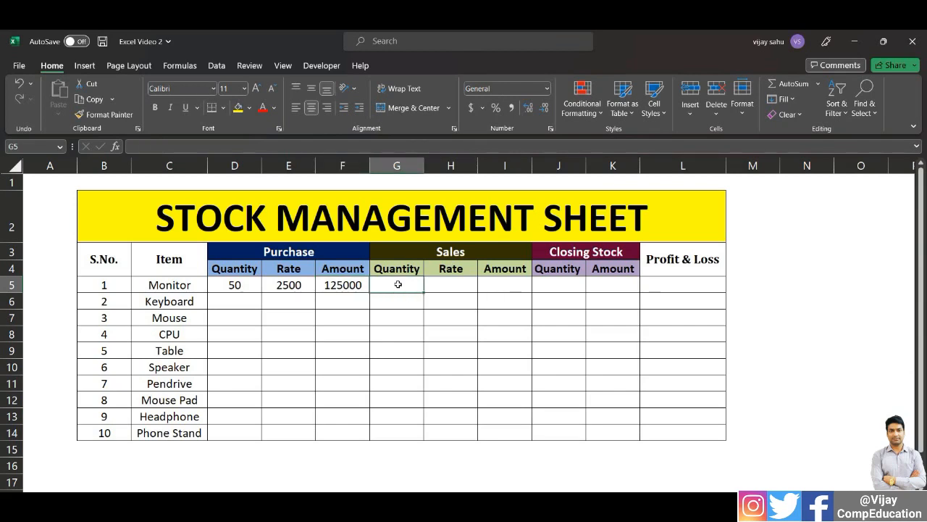
{"action": "type", "text": "30"}
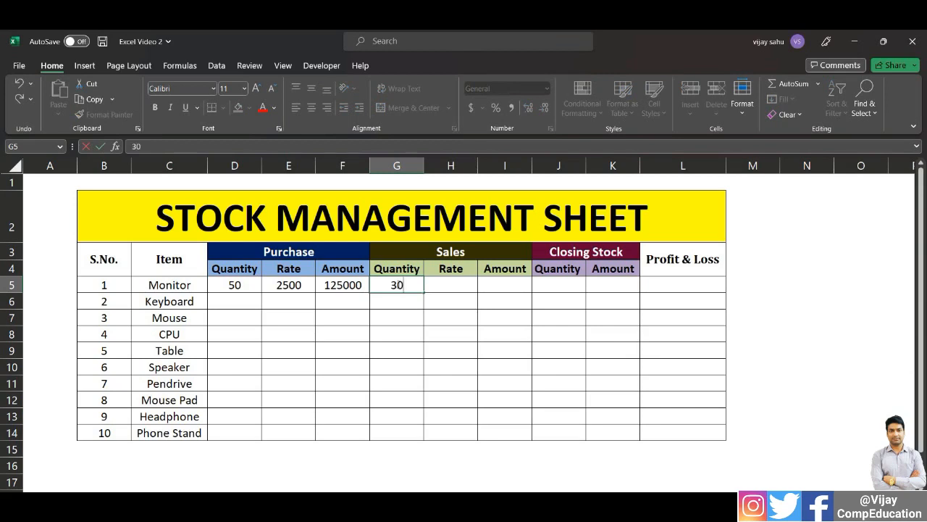
{"action": "key", "text": "Tab"}
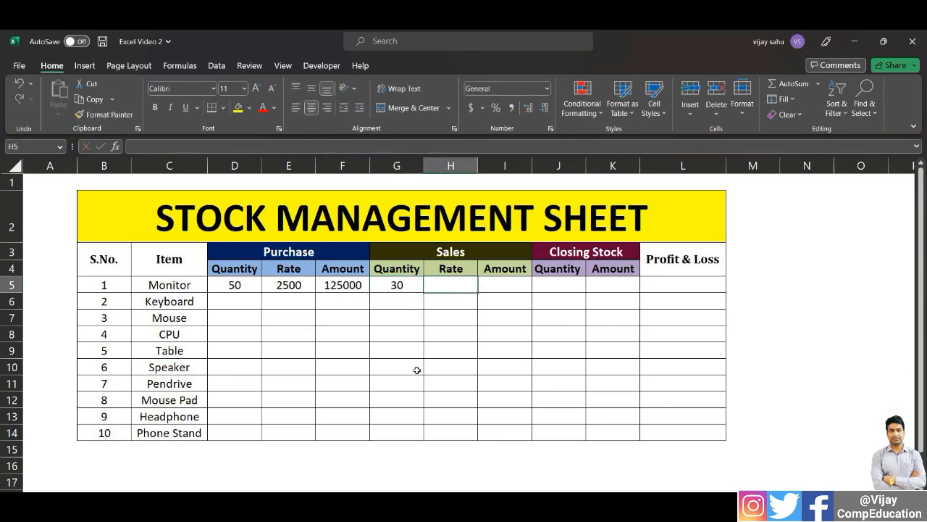
{"action": "type", "text": "2800"}
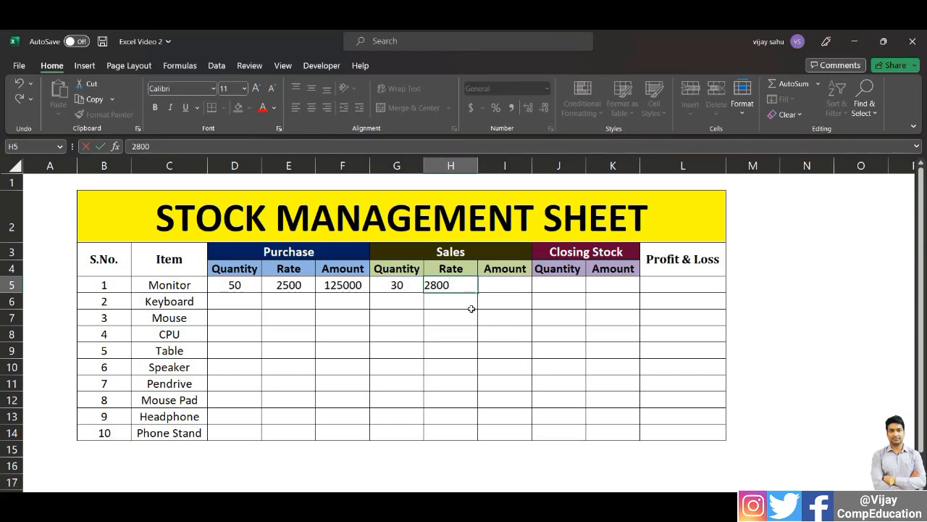
{"action": "key", "text": "Tab"}
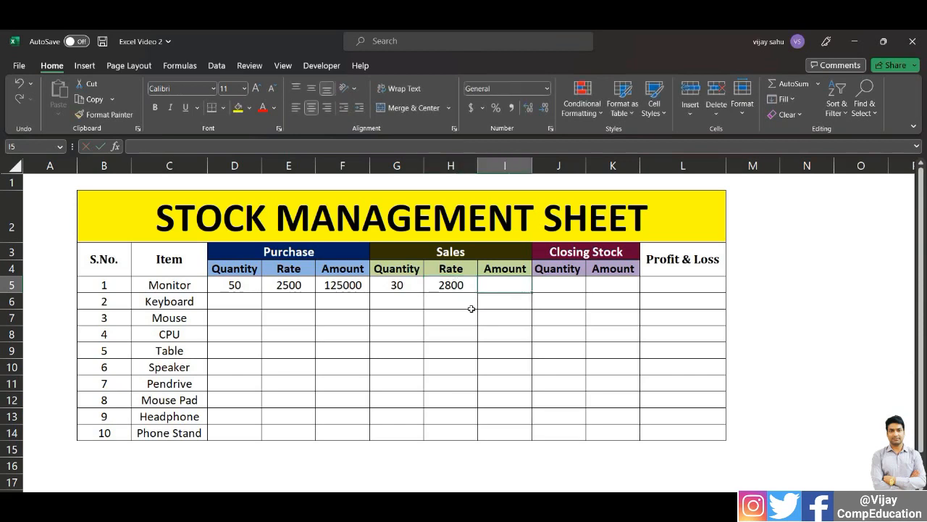
Calculate the Monitor's sales amount in I5 as quantity times rate with the formula =G5*H5
{"action": "type", "text": "="}
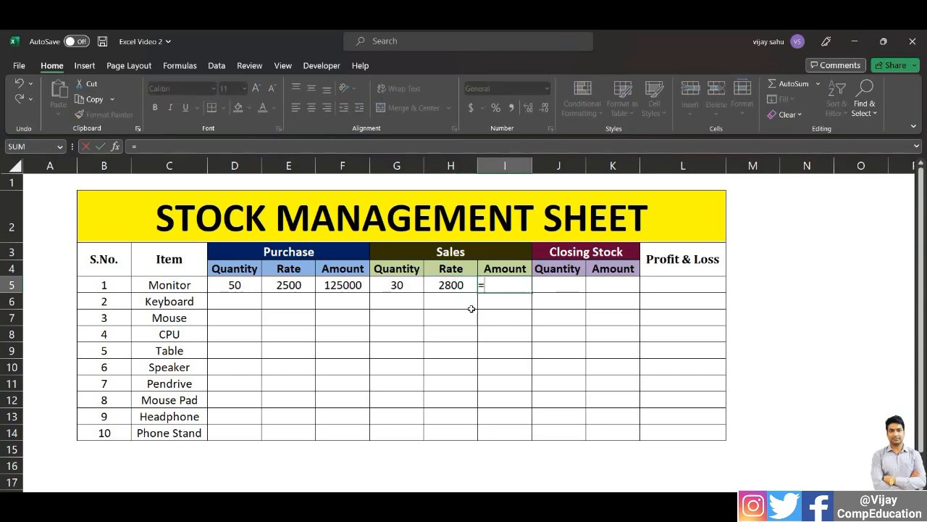
{"action": "key", "text": "Left"}
{"action": "key", "text": "Left"}
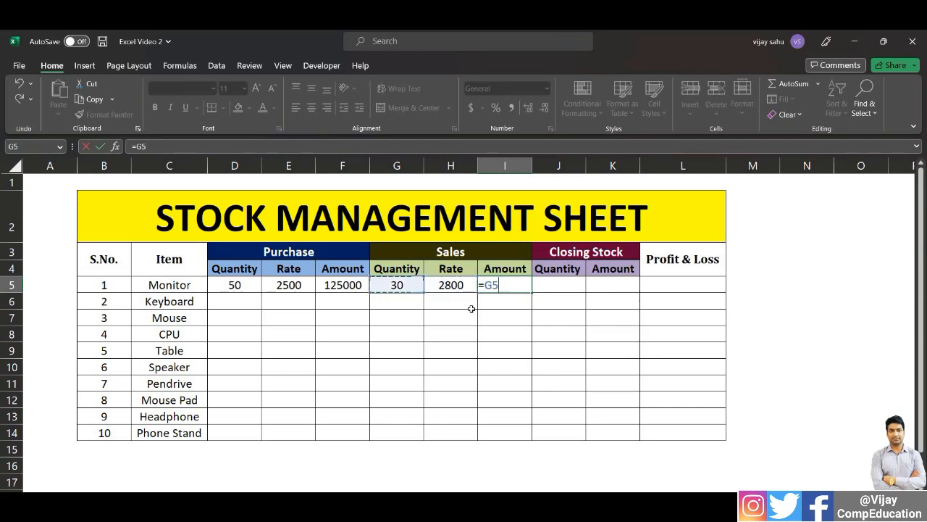
{"action": "type", "text": "*"}
{"action": "key", "text": "Left"}
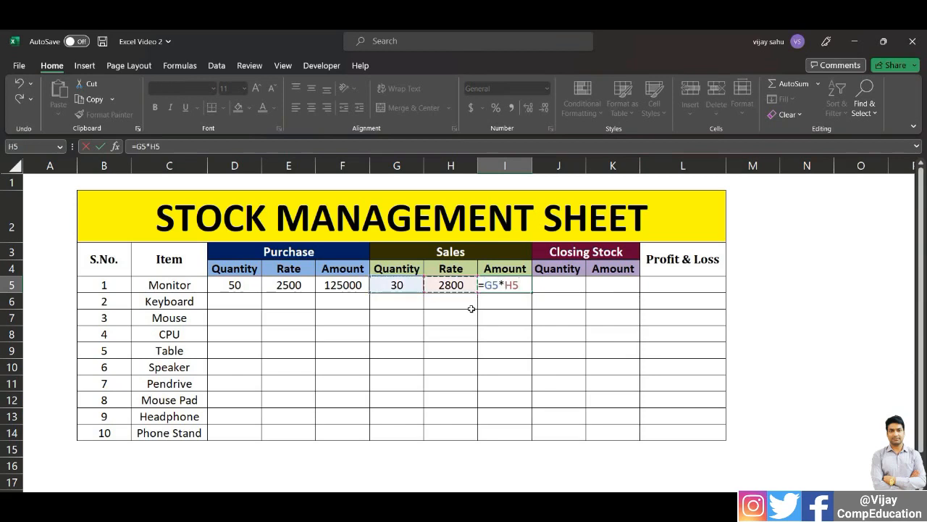
{"action": "key", "text": "Return"}
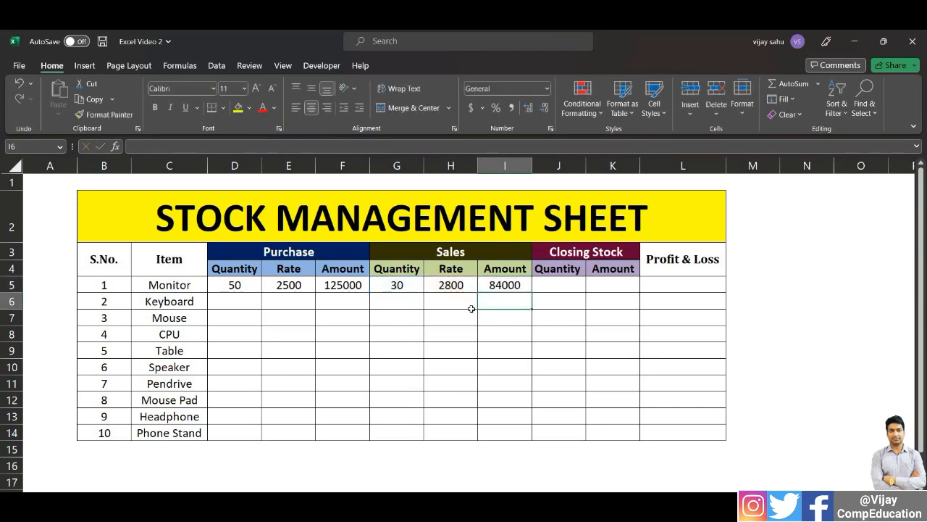
{"action": "left_click", "coordinate": [507, 286]}
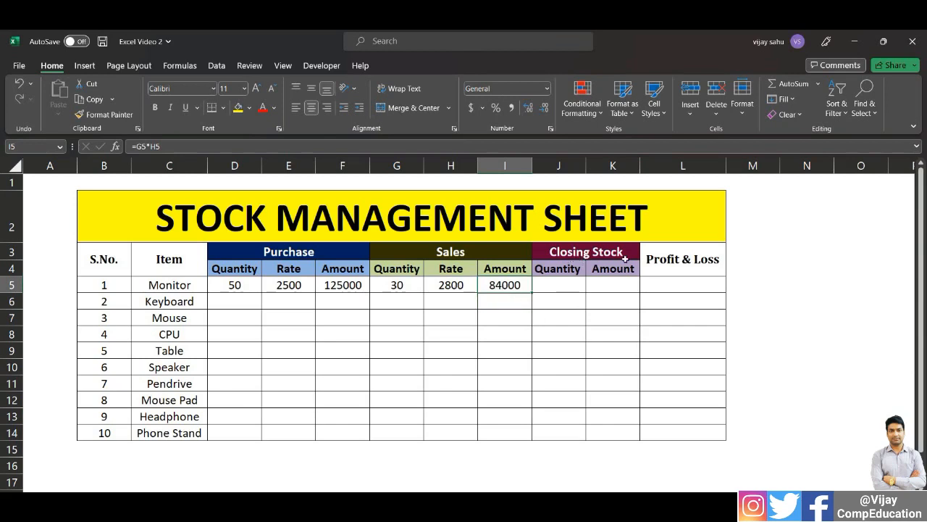
Calculate the Monitor's closing stock quantity in J5 by subtracting sales from purchases with the formula =D5-G5
{"action": "left_click", "coordinate": [563, 286]}
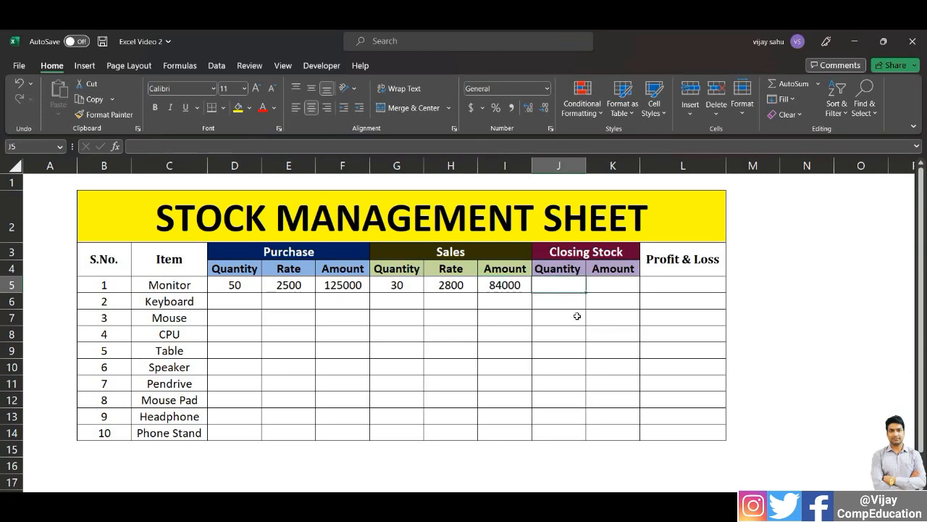
{"action": "type", "text": "="}
{"action": "key", "text": "Left"}
{"action": "key", "text": "Left"}
{"action": "key", "text": "Left"}
{"action": "key", "text": "Left"}
{"action": "key", "text": "Left"}
{"action": "key", "text": "Left"}
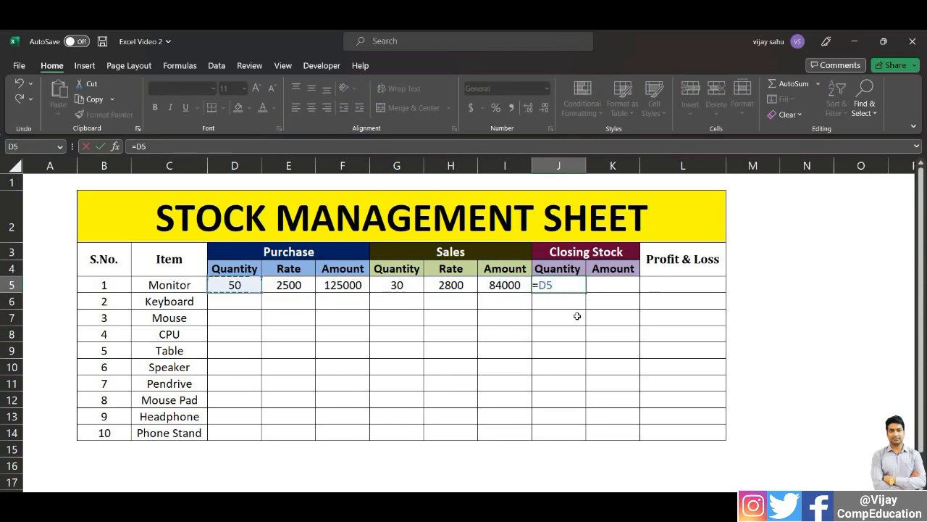
{"action": "type", "text": "-"}
{"action": "key", "text": "Left"}
{"action": "key", "text": "Left"}
{"action": "key", "text": "Left"}
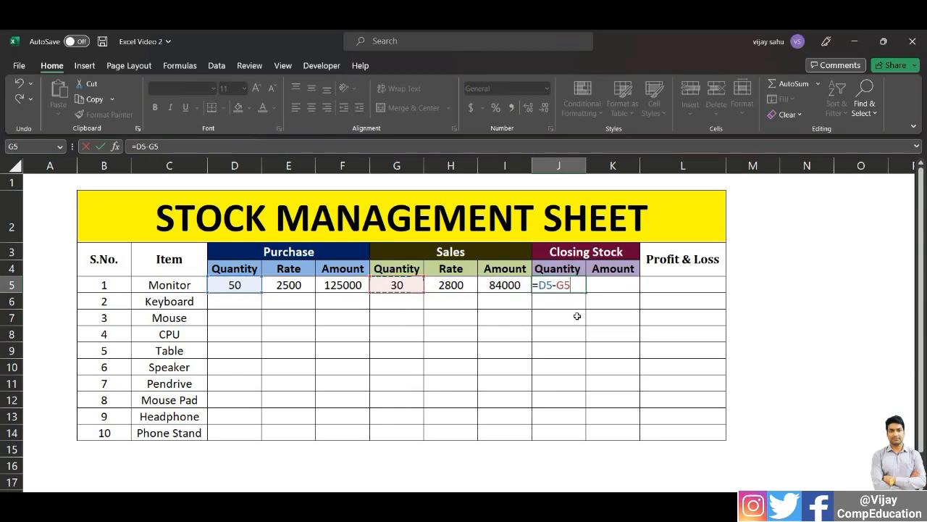
{"action": "key", "text": "Return"}
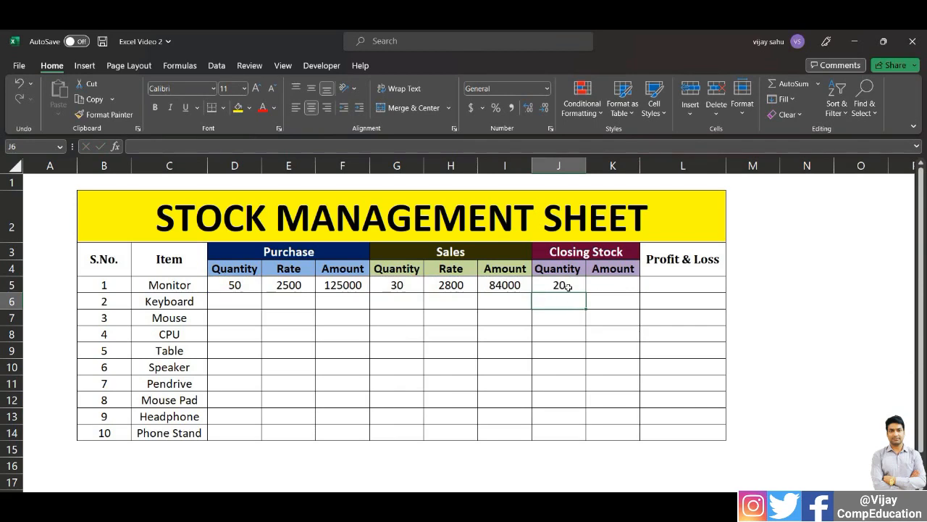
Calculate the Monitor's closing stock amount in K5 at the purchase rate with the formula =J5*E5
{"action": "left_click", "coordinate": [606, 285]}
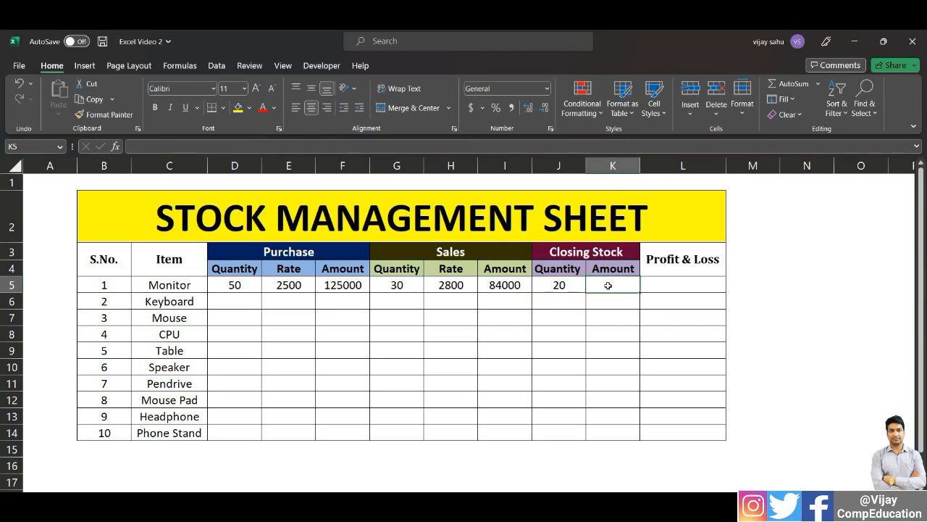
{"action": "type", "text": "="}
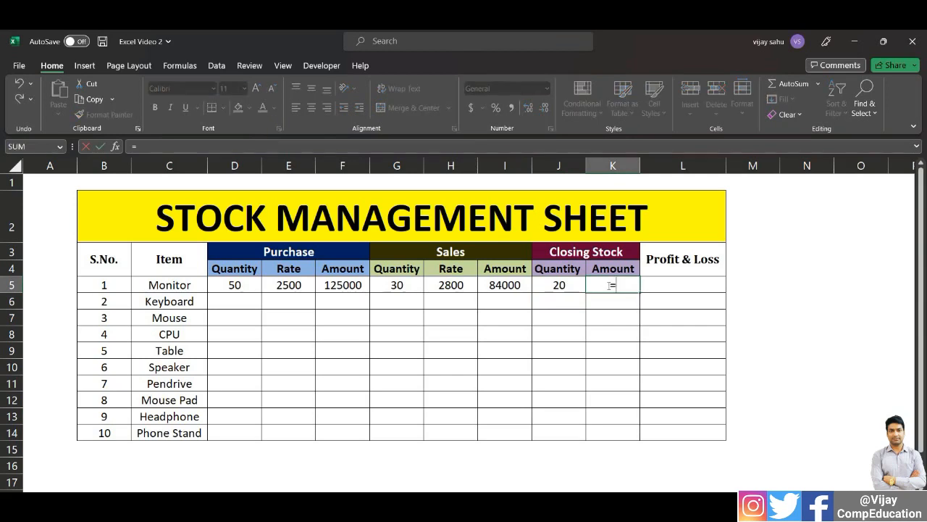
{"action": "key", "text": "Left"}
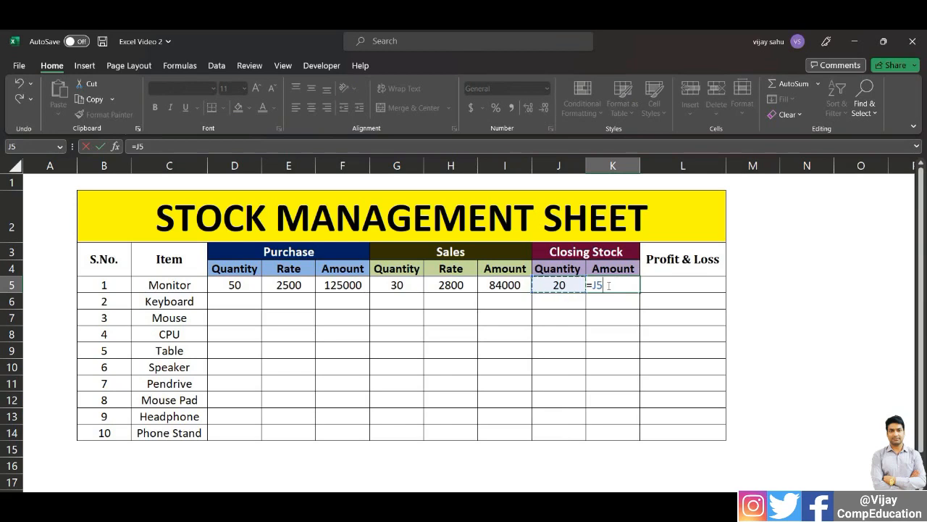
{"action": "type", "text": "*"}
{"action": "key", "text": "Left"}
{"action": "key", "text": "Left"}
{"action": "key", "text": "Left"}
{"action": "key", "text": "Left"}
{"action": "key", "text": "Left"}
{"action": "key", "text": "Left"}
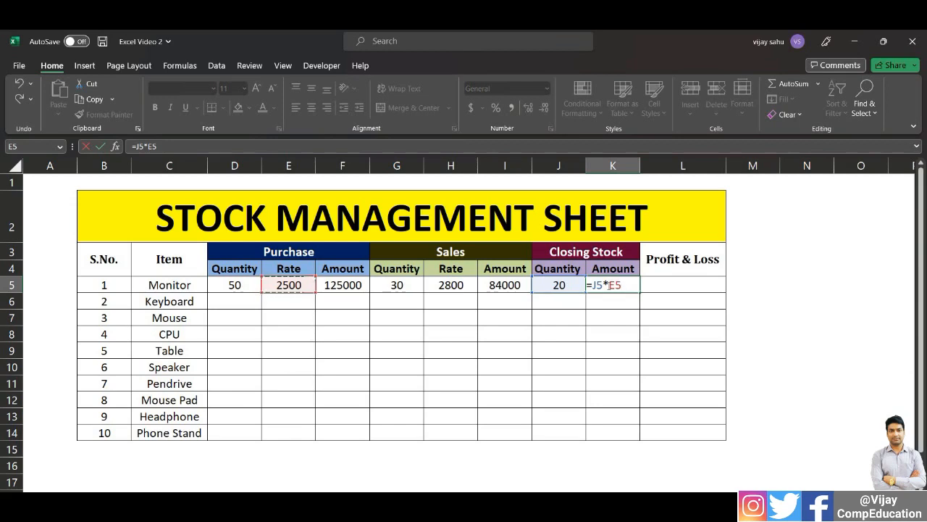
{"action": "key", "text": "Return"}
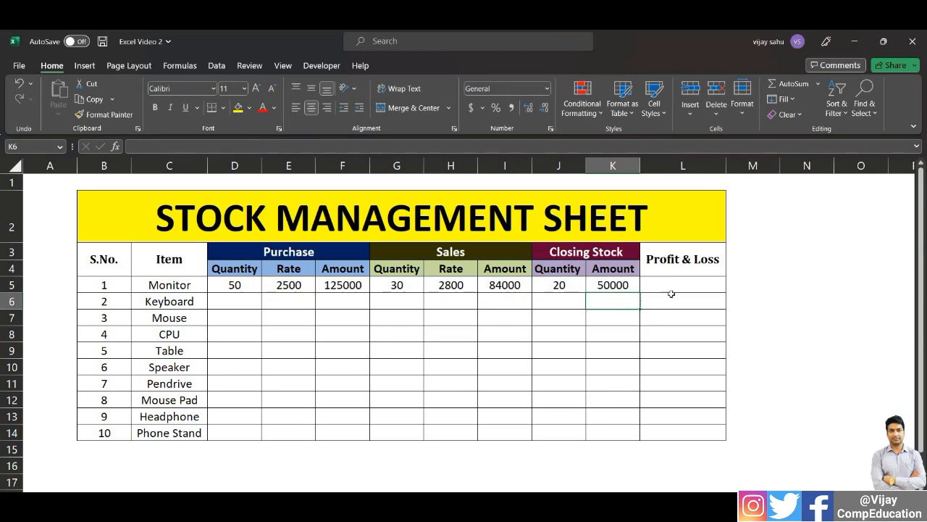
Calculate the Monitor's profit or loss in L5 as closing stock plus sales minus purchase amount with the formula =K5+I5-F5
{"action": "key", "text": "Up"}
{"action": "key", "text": "Right"}
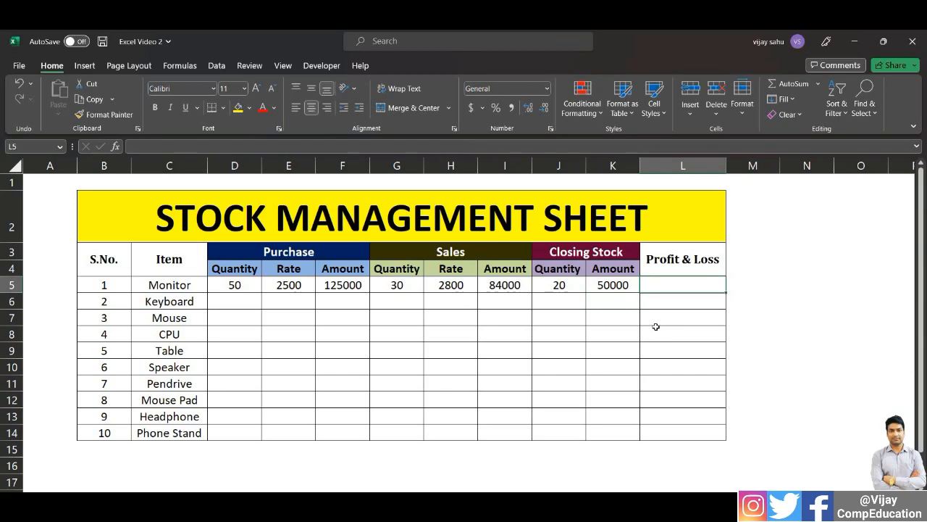
{"action": "type", "text": "="}
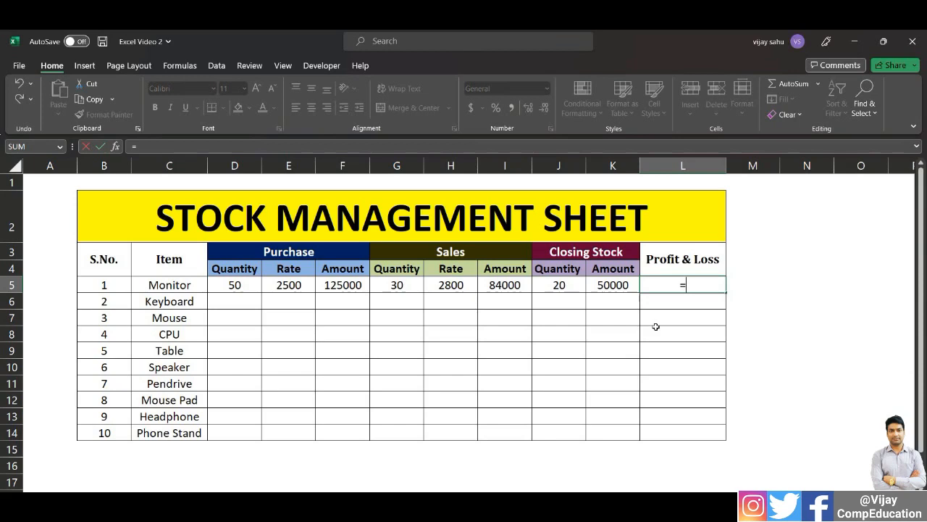
{"action": "key", "text": "Left"}
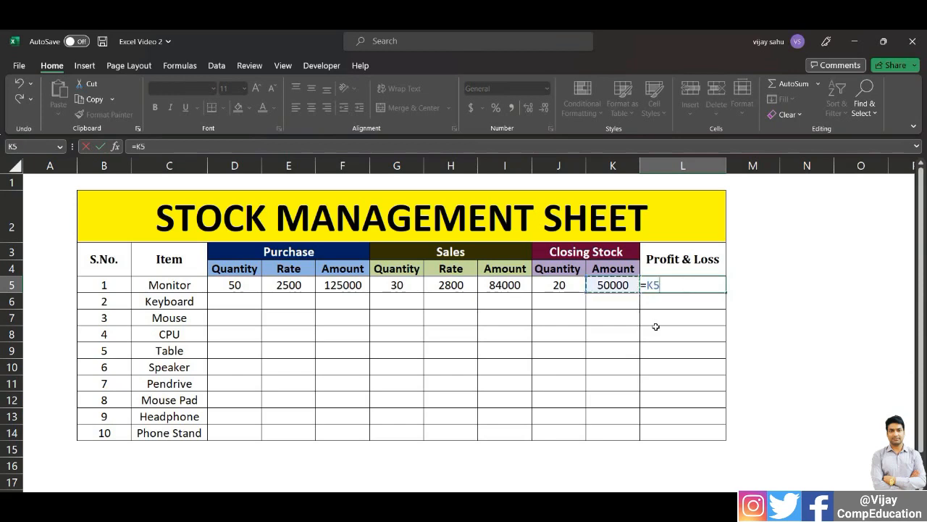
{"action": "type", "text": "+"}
{"action": "key", "text": "Left"}
{"action": "key", "text": "Left"}
{"action": "key", "text": "Left"}
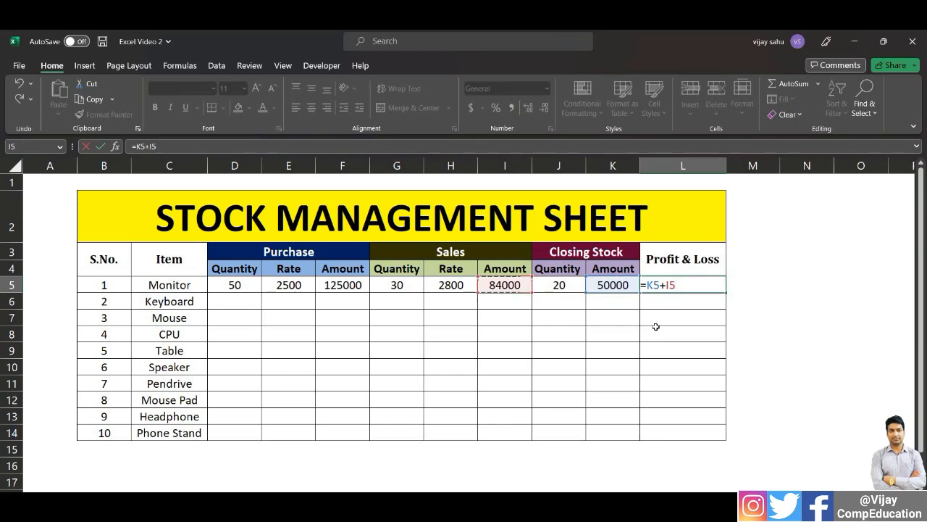
{"action": "type", "text": "-"}
{"action": "key", "text": "Left"}
{"action": "key", "text": "Left"}
{"action": "key", "text": "Left"}
{"action": "key", "text": "Left"}
{"action": "key", "text": "Left"}
{"action": "key", "text": "Left"}
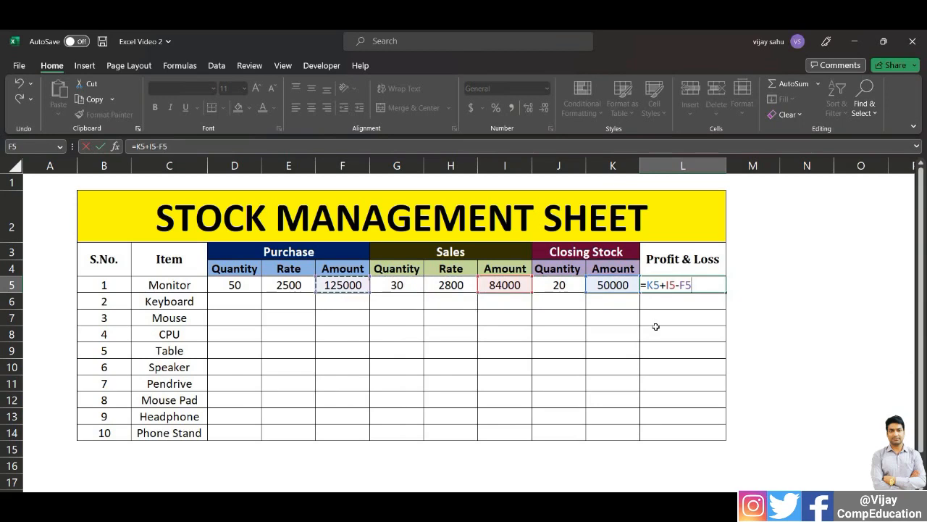
{"action": "key", "text": "Return"}
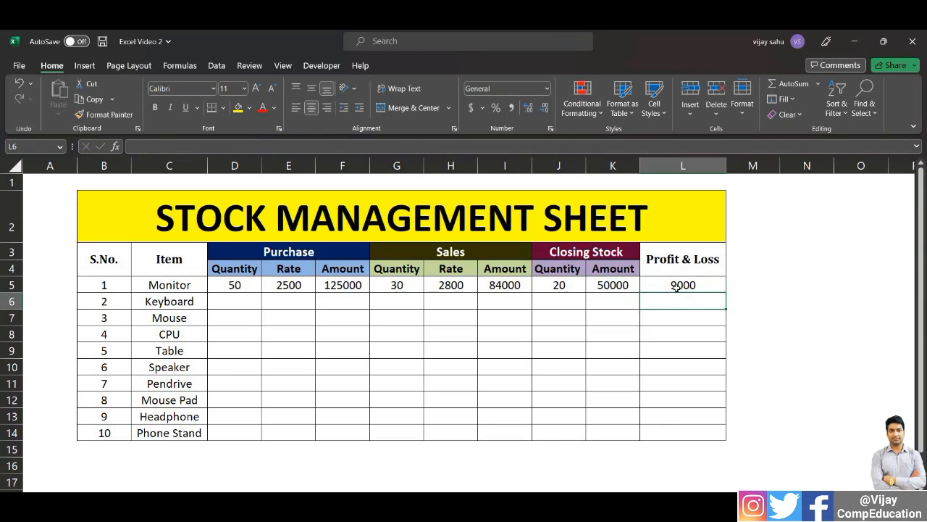
{"action": "left_click", "coordinate": [511, 287]}
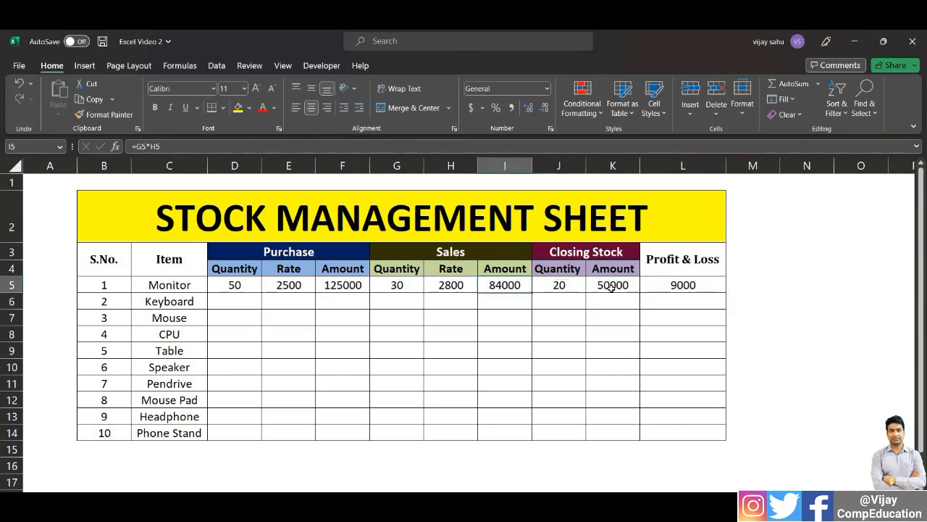
{"action": "left_click", "coordinate": [610, 287]}
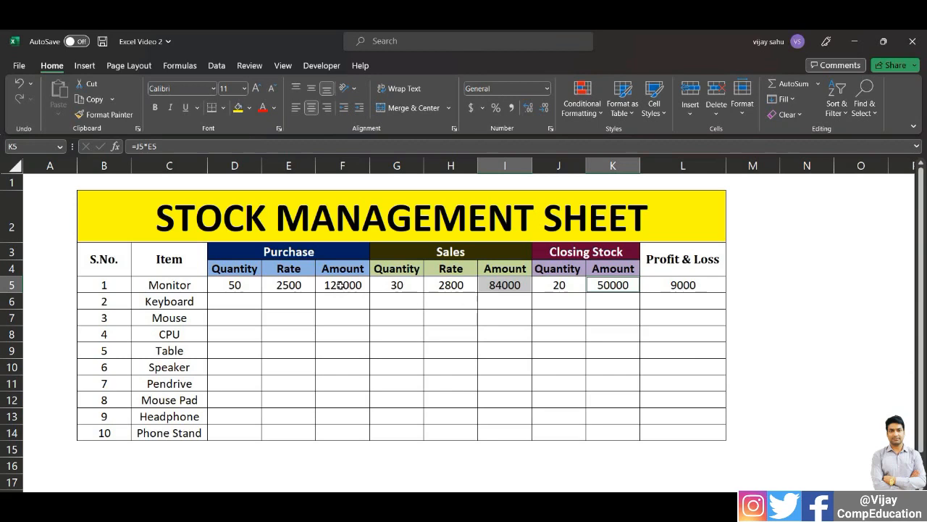
{"action": "left_click", "coordinate": [340, 293]}
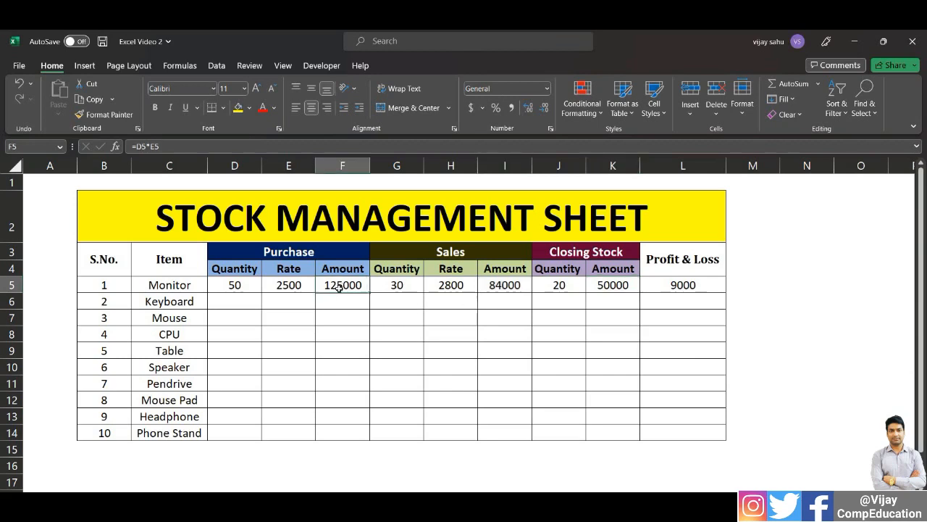
{"action": "left_click", "coordinate": [692, 286]}
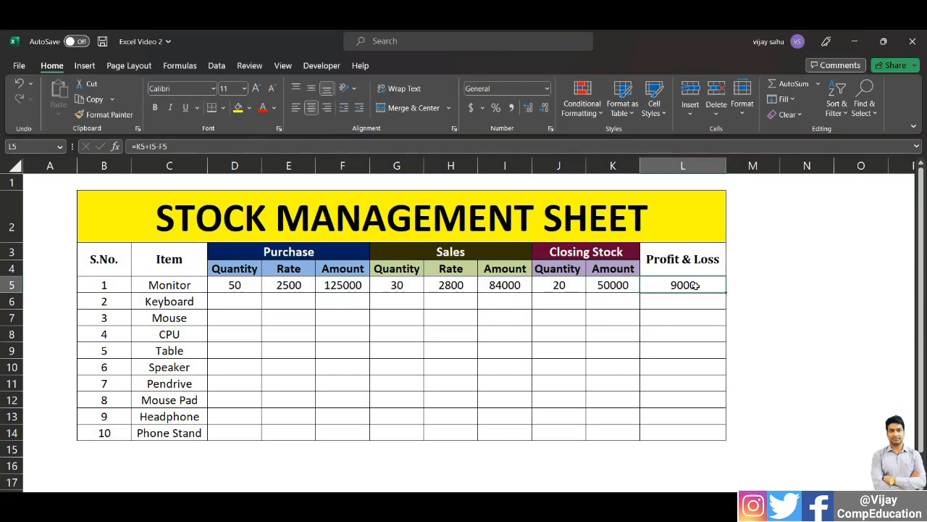
Fill the purchase amount formula in F5 and the sales amount formula in I5 down to the Phone Stand in row 14
{"action": "left_click", "coordinate": [356, 287]}
{"action": "left_click_drag", "start_coordinate": [369, 292], "coordinate": [370, 437]}
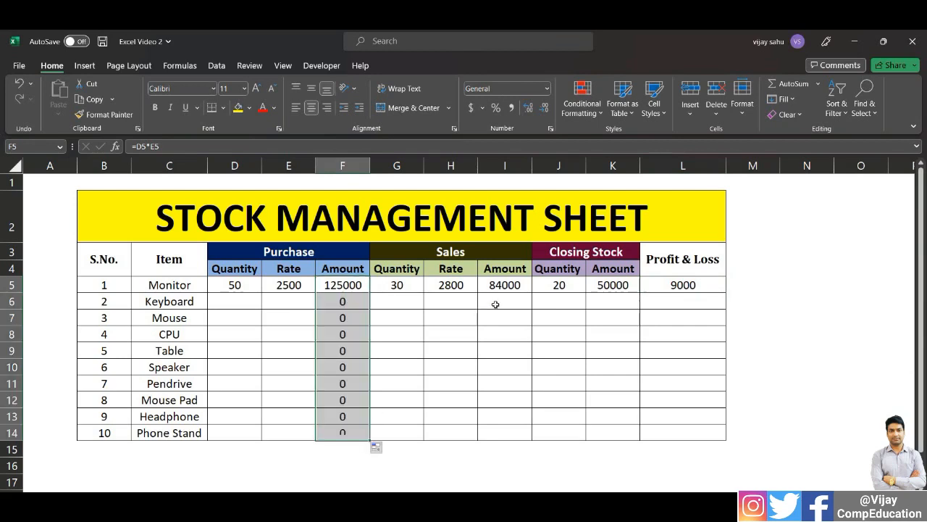
{"action": "left_click", "coordinate": [516, 285]}
{"action": "left_click_drag", "start_coordinate": [531, 292], "coordinate": [531, 439]}
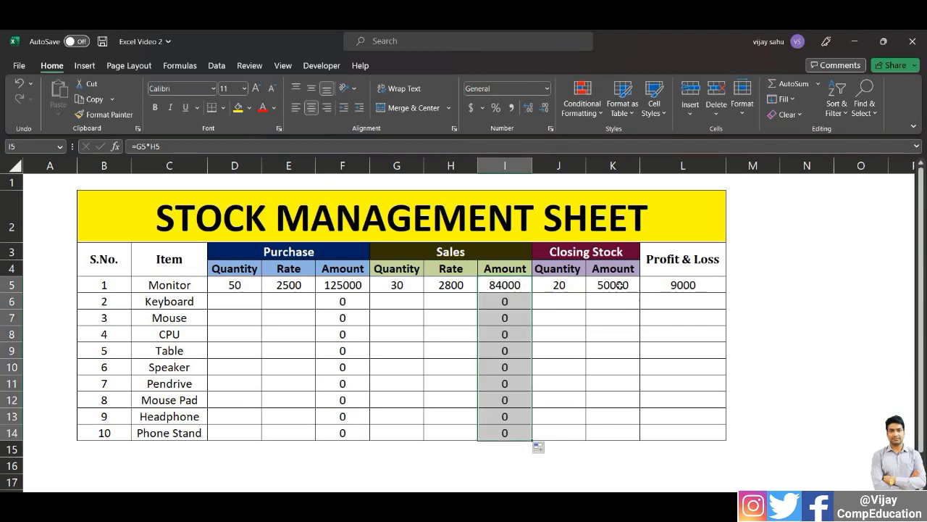
Fill the closing stock quantity, closing stock amount and profit and loss formulas in J5, K5 and L5 down to row 14
{"action": "left_click", "coordinate": [561, 286]}
{"action": "left_click_drag", "start_coordinate": [579, 294], "coordinate": [584, 439]}
{"action": "left_click", "coordinate": [635, 285]}
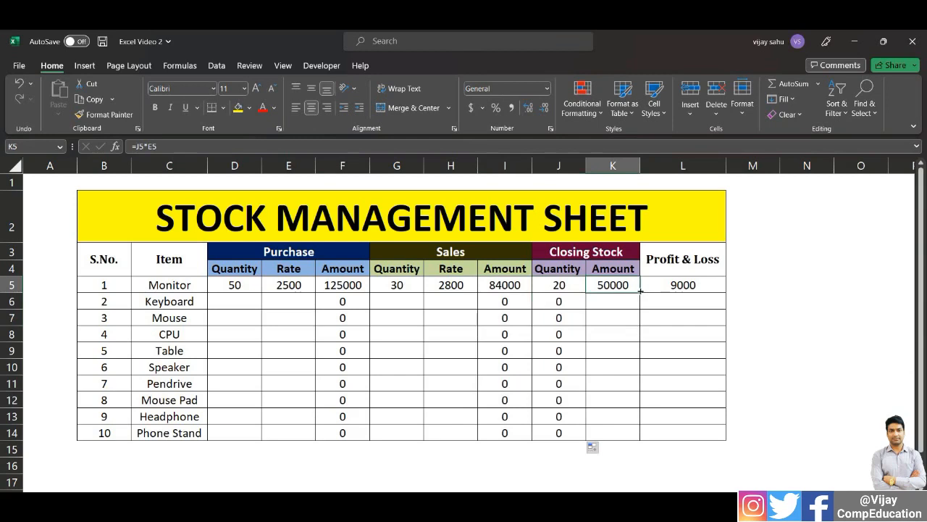
{"action": "left_click_drag", "start_coordinate": [639, 293], "coordinate": [640, 438]}
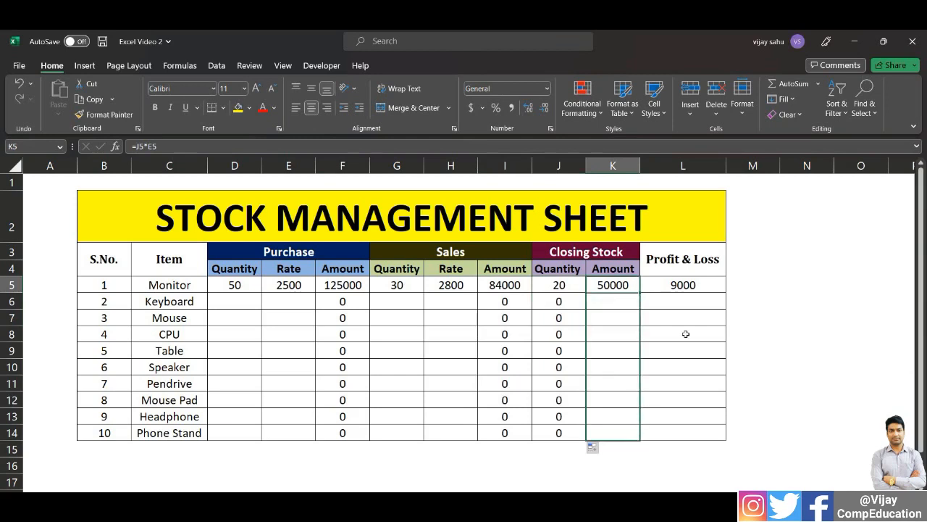
{"action": "left_click", "coordinate": [707, 287]}
{"action": "left_click_drag", "start_coordinate": [725, 293], "coordinate": [732, 443]}
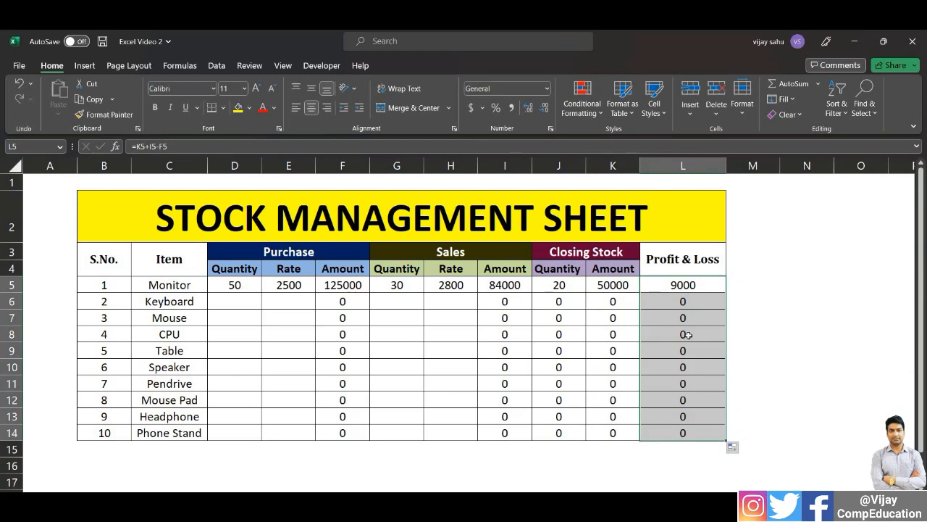
Enter the Keyboard's purchase quantity as 40 and its purchase rate as 250
{"action": "left_click", "coordinate": [239, 303]}
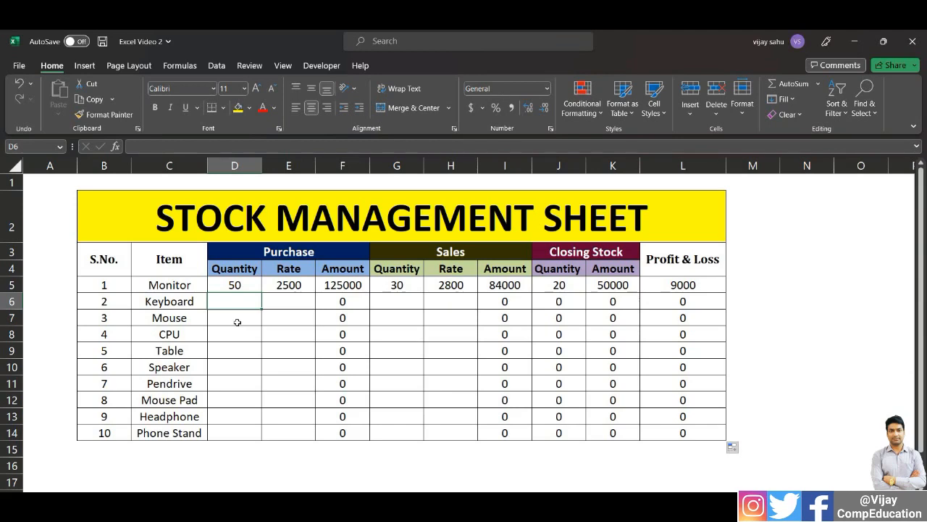
{"action": "type", "text": "40"}
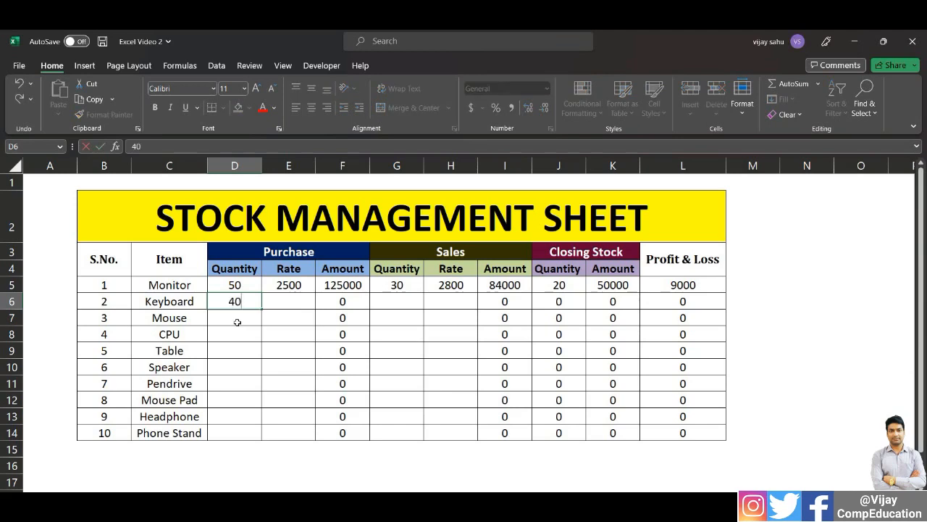
{"action": "key", "text": "Tab"}
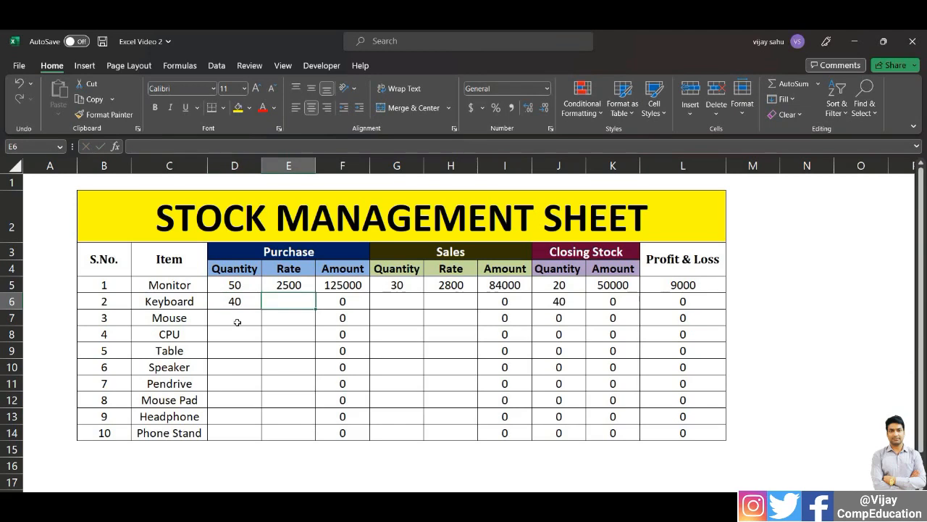
{"action": "type", "text": "250"}
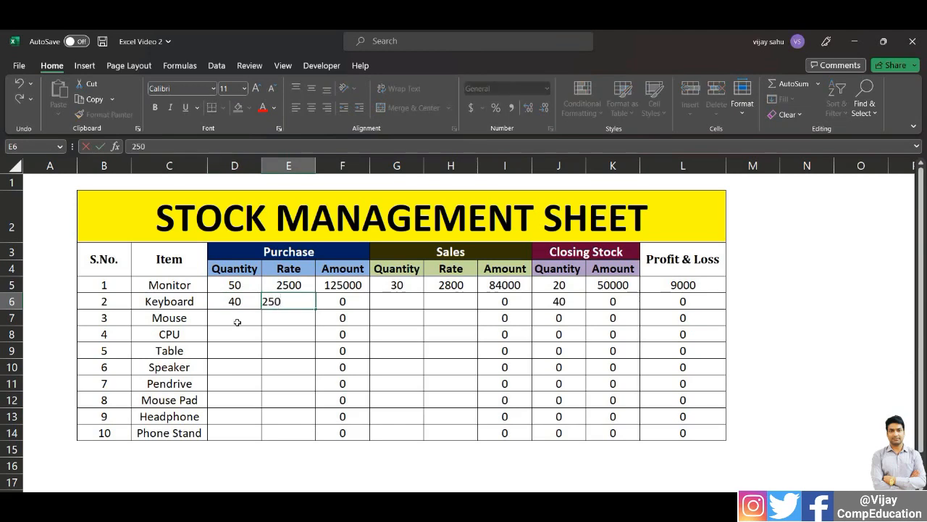
{"action": "key", "text": "Return"}
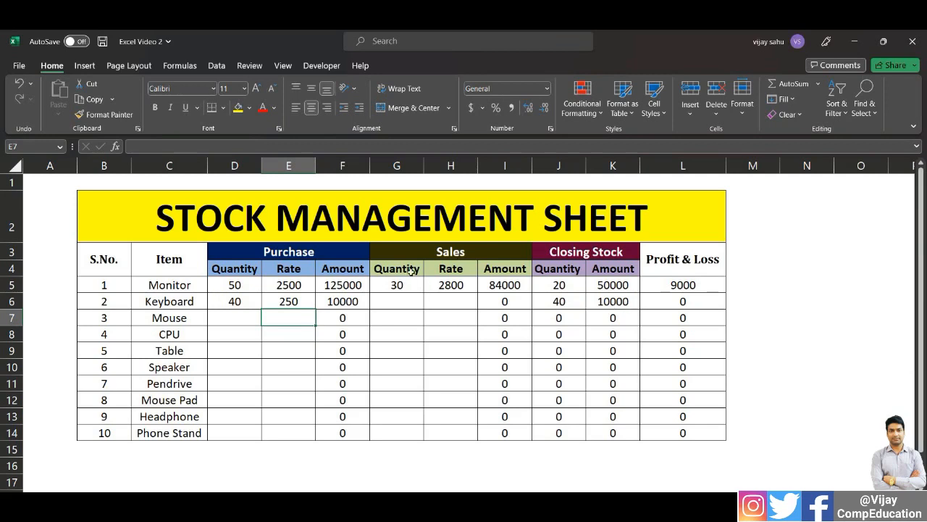
Enter the Keyboard's sales quantity as 35 and its sales rate as 275
{"action": "left_click", "coordinate": [398, 303]}
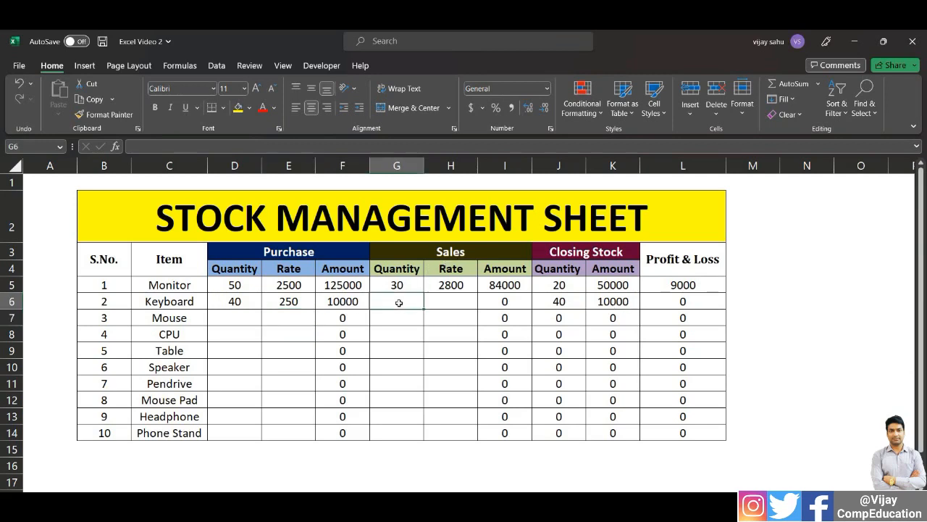
{"action": "type", "text": "35"}
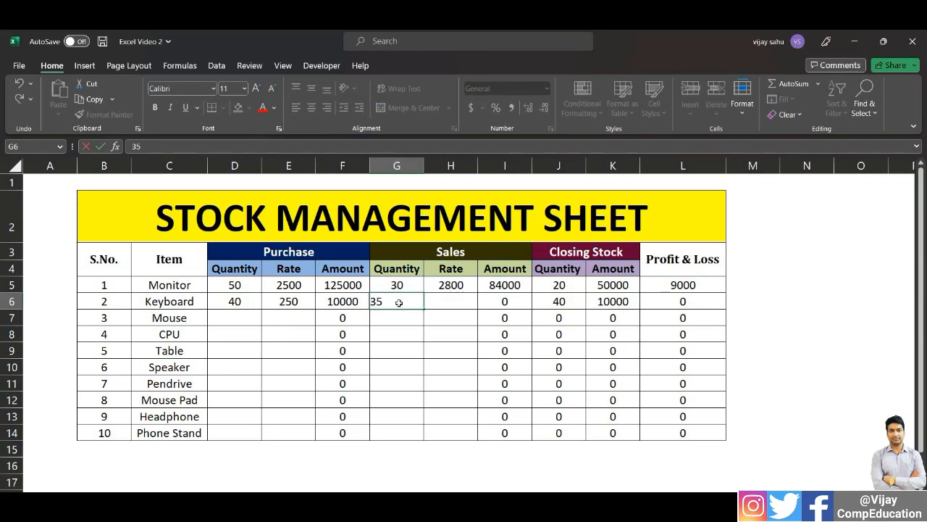
{"action": "key", "text": "Tab"}
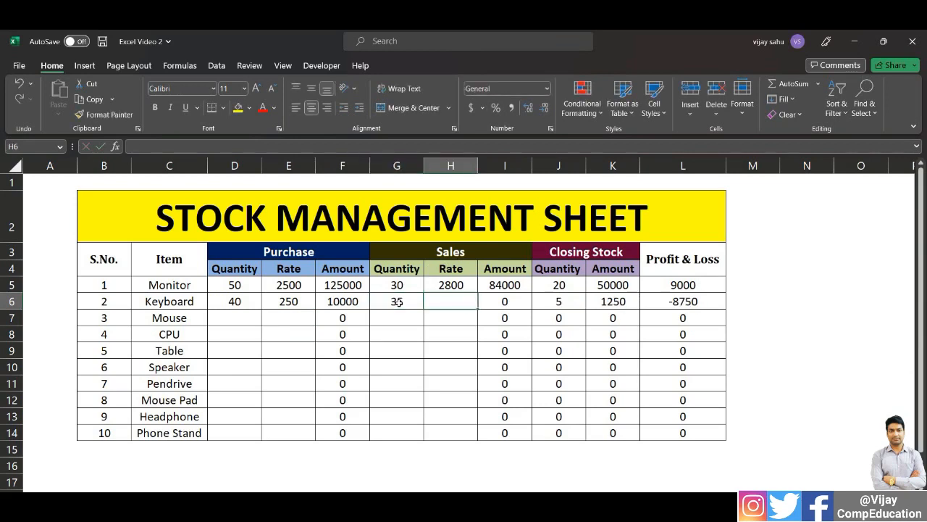
{"action": "type", "text": "275"}
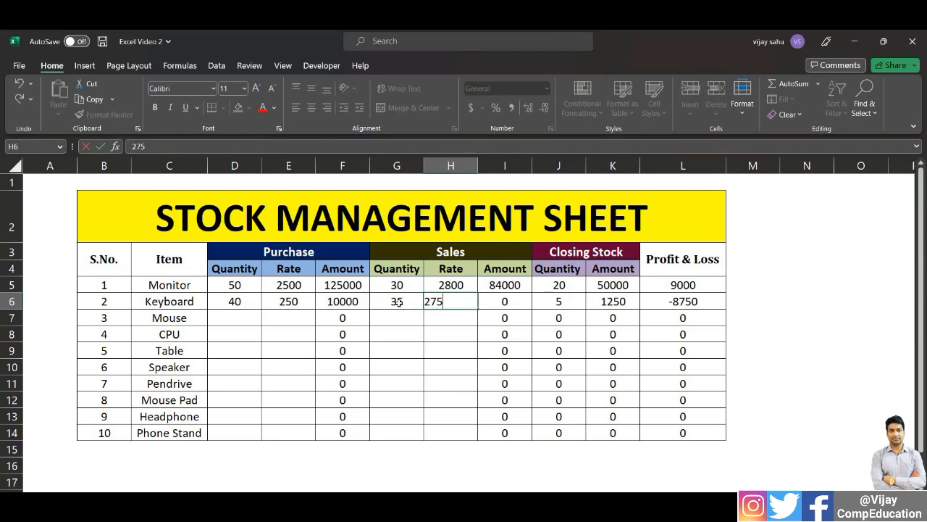
{"action": "key", "text": "Return"}
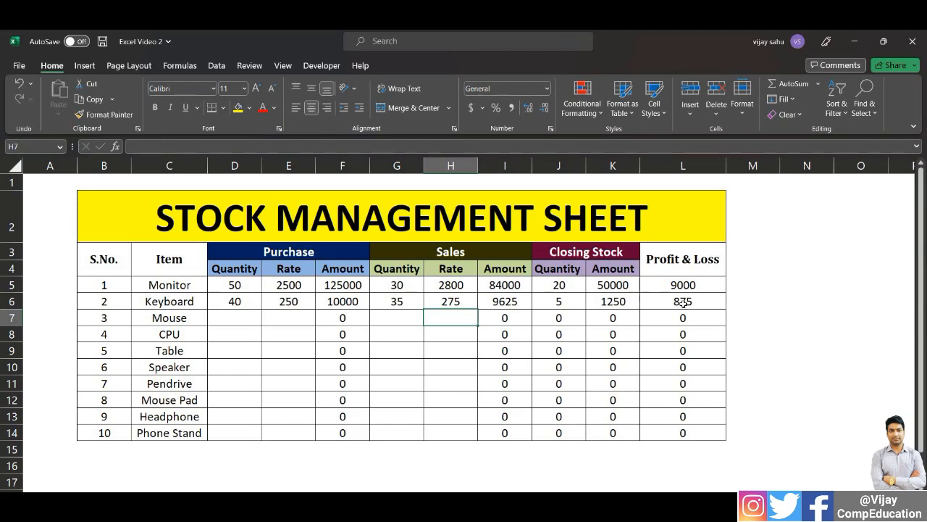
Enter the Mouse's purchase quantity as 40 and its purchase rate as 200
{"action": "left_click", "coordinate": [232, 318]}
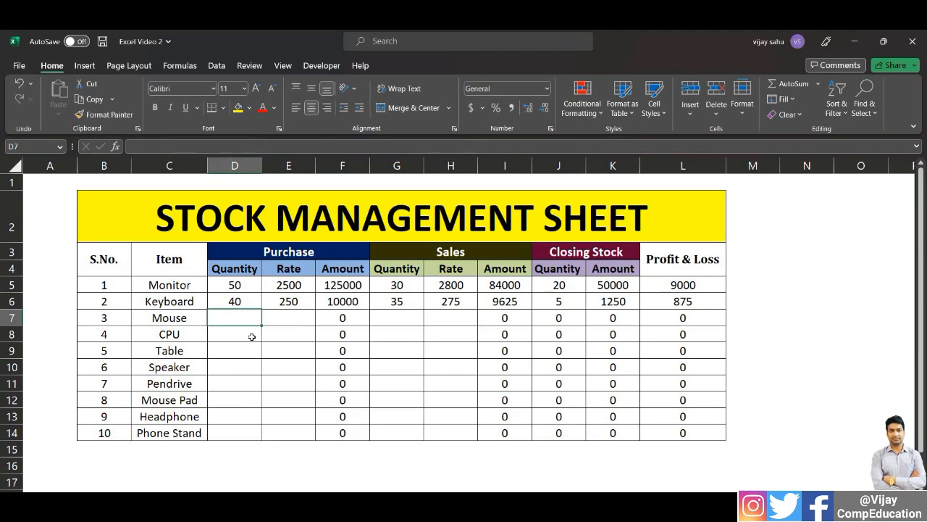
{"action": "type", "text": "40"}
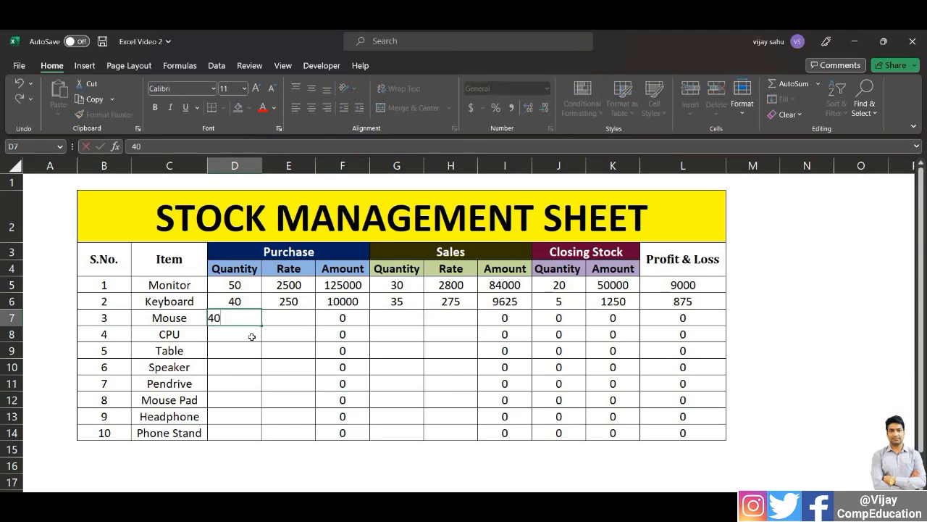
{"action": "key", "text": "Tab"}
{"action": "type", "text": "200"}
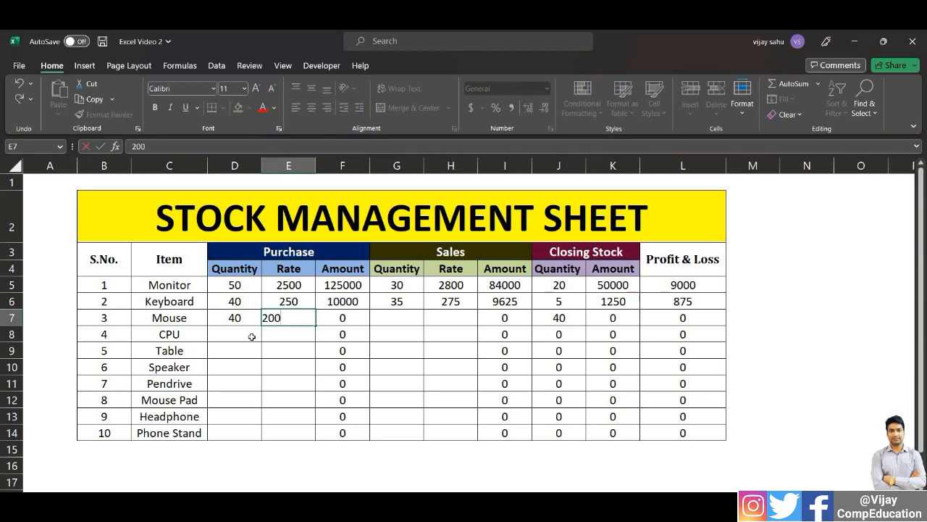
{"action": "key", "text": "Return"}
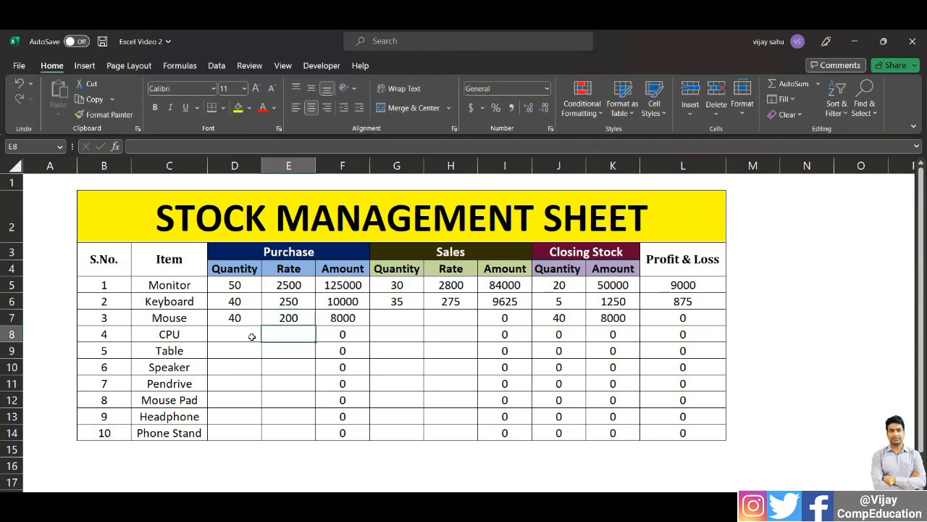
Enter the Mouse's sales quantity as 40 and its sales rate as 190
{"action": "left_click", "coordinate": [391, 320]}
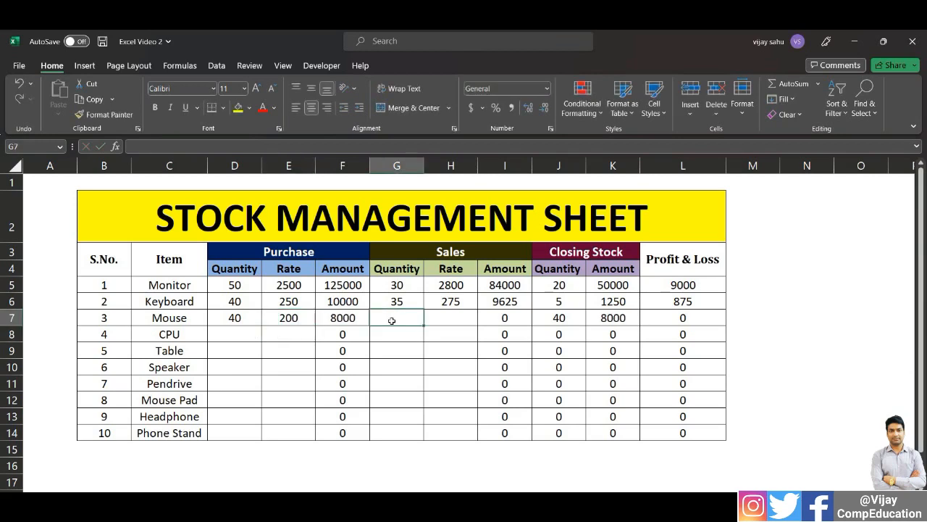
{"action": "type", "text": "40"}
{"action": "key", "text": "Tab"}
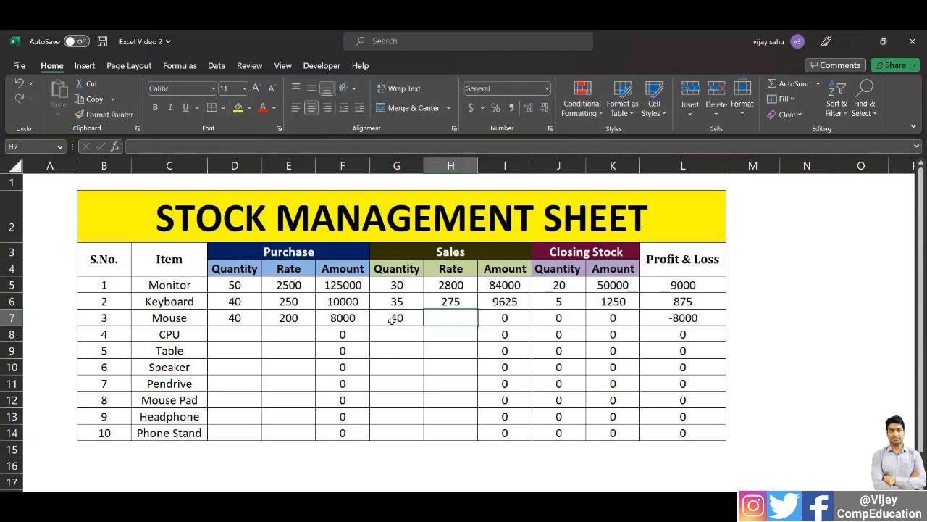
{"action": "type", "text": "175"}
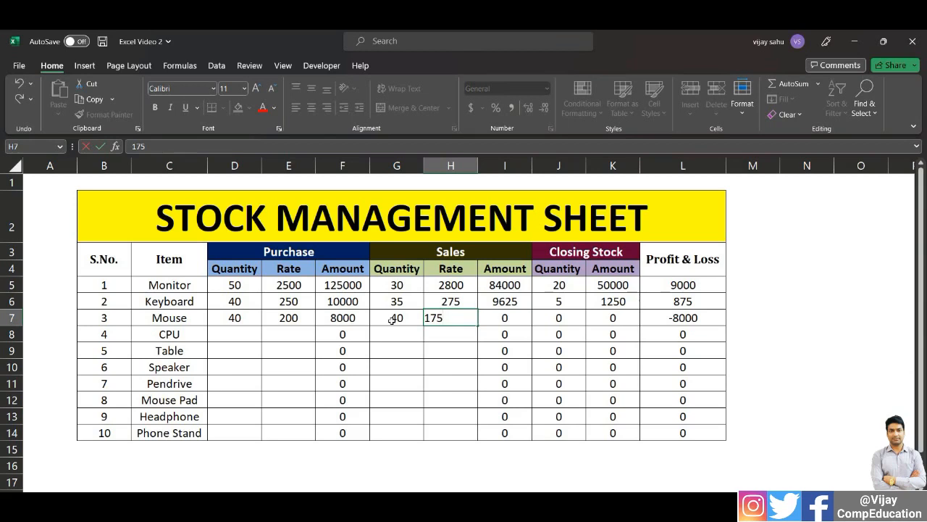
{"action": "key", "text": "BackSpace"}
{"action": "key", "text": "BackSpace"}
{"action": "type", "text": "90"}
{"action": "key", "text": "Return"}
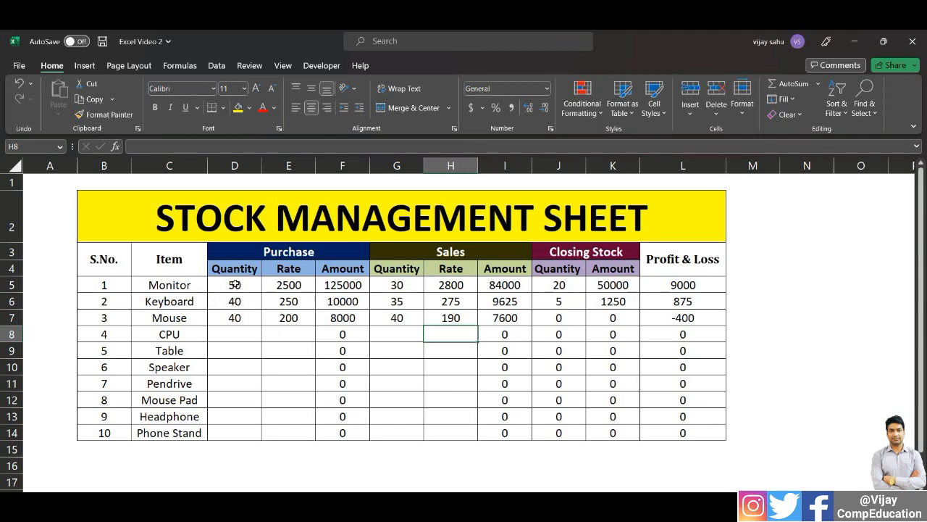
Apply the custom number format # "Pcs" to the purchase, sales and closing stock quantity cells of all ten items
{"action": "left_click_drag", "start_coordinate": [234, 284], "coordinate": [233, 434]}
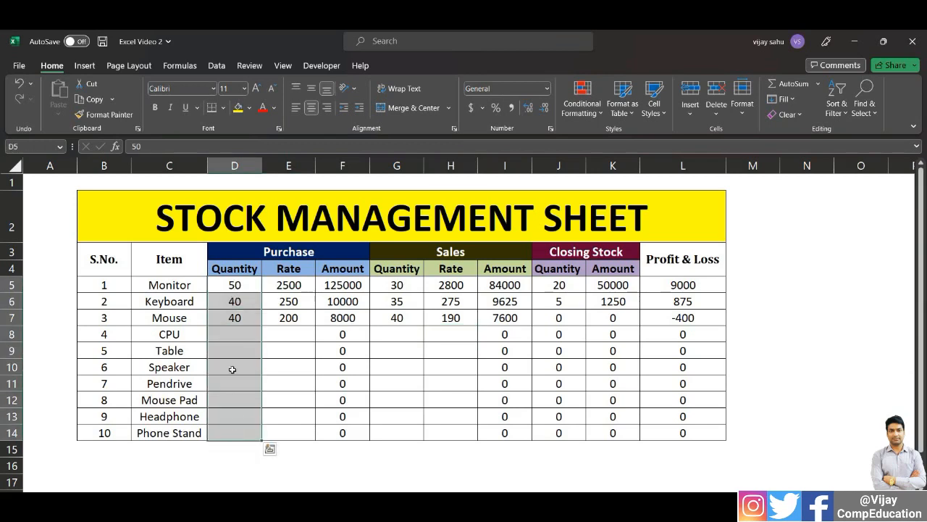
{"action": "left_click_drag", "start_coordinate": [403, 284], "coordinate": [388, 433]}
{"action": "left_click_drag", "start_coordinate": [561, 285], "coordinate": [560, 432]}
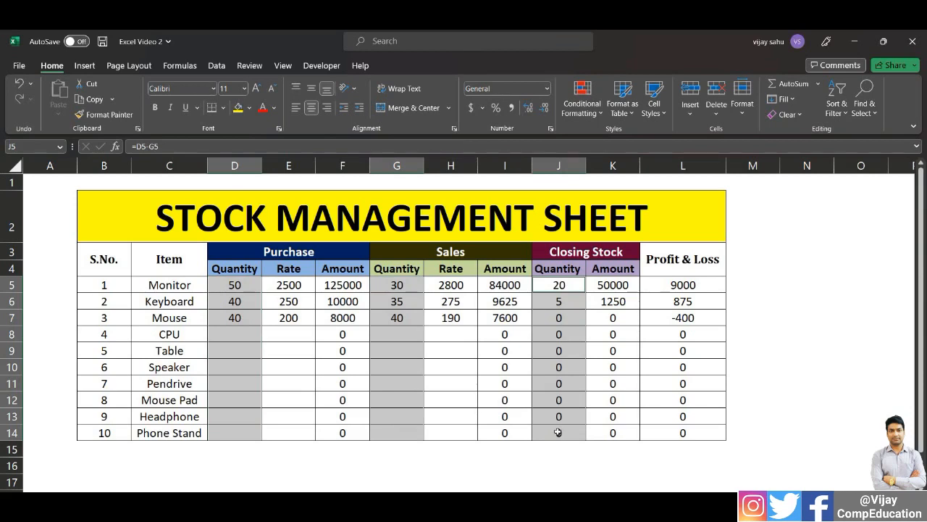
{"action": "key", "text": "ctrl+1"}
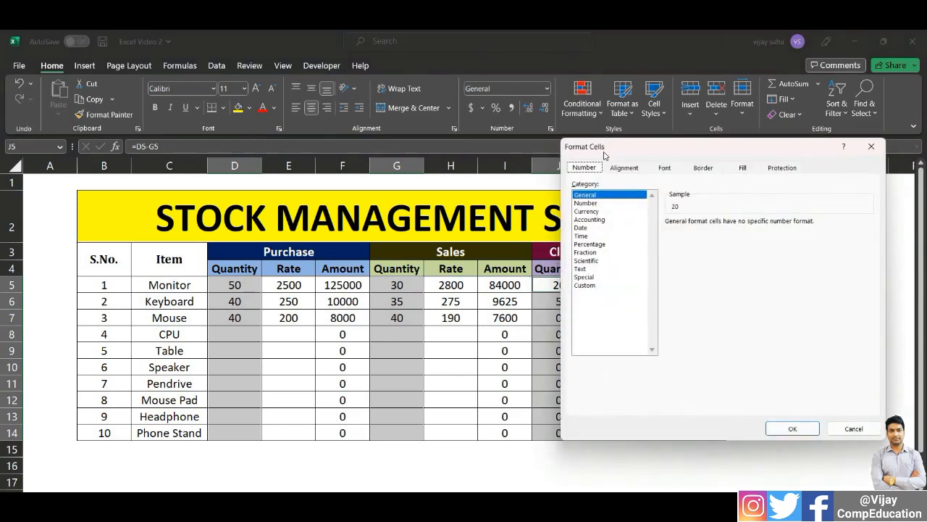
{"action": "left_click", "coordinate": [583, 285]}
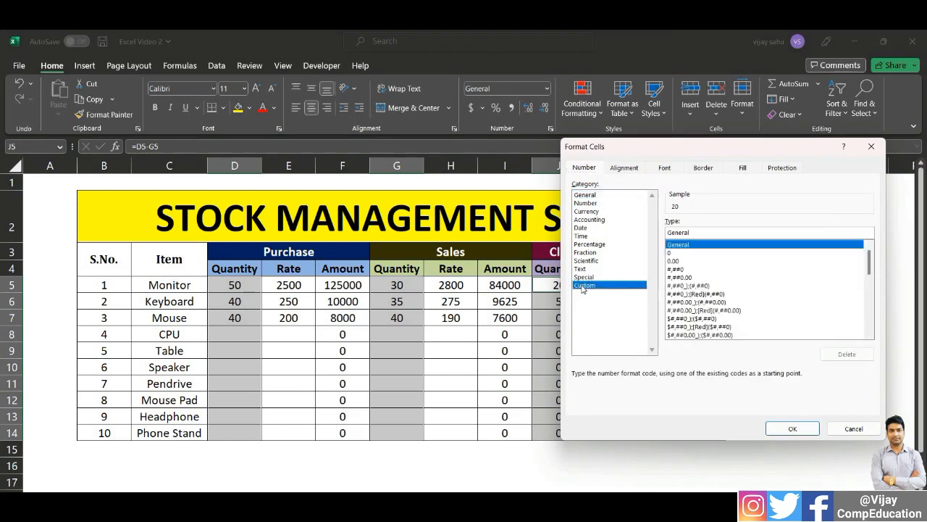
{"action": "double_click", "coordinate": [696, 233]}
{"action": "type", "text": "#"}
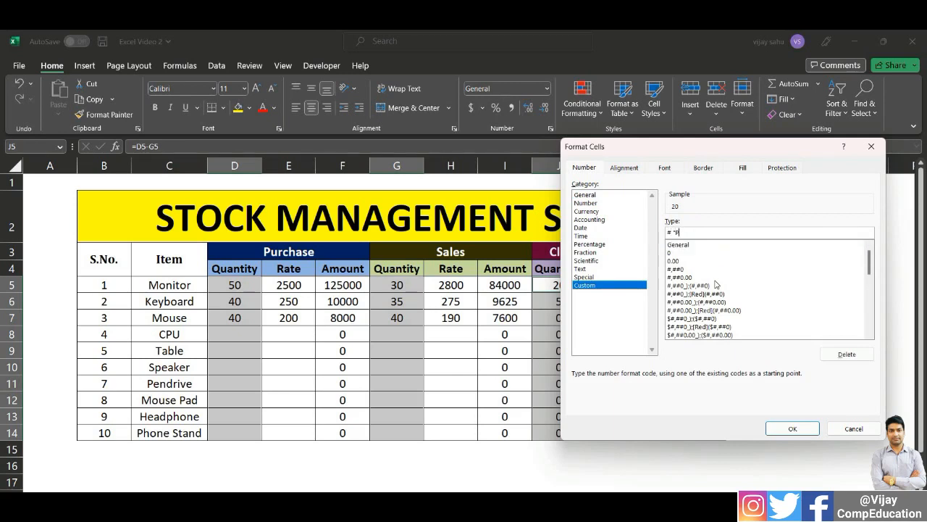
{"action": "type", "text": "\"Pcs\""}
{"action": "left_click", "coordinate": [792, 429]}
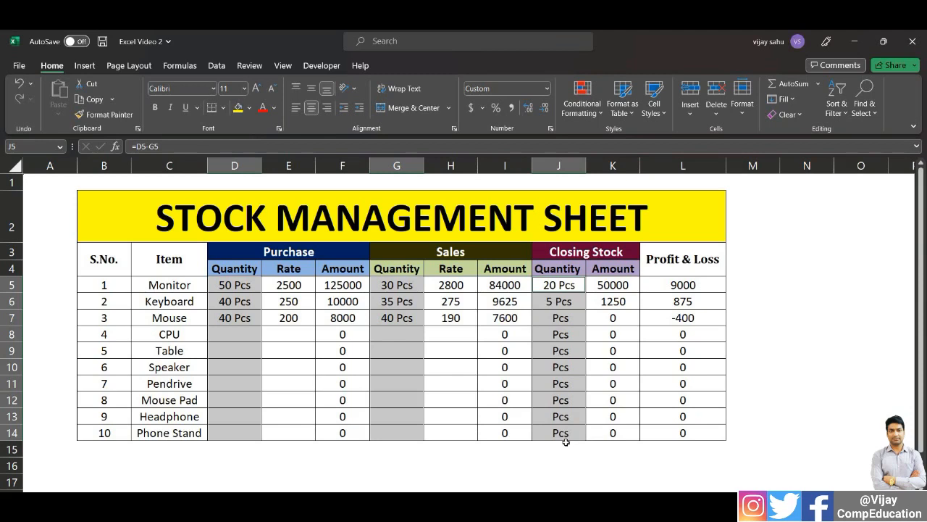
Enter the CPU's purchase quantity as 30
{"action": "left_click", "coordinate": [242, 334]}
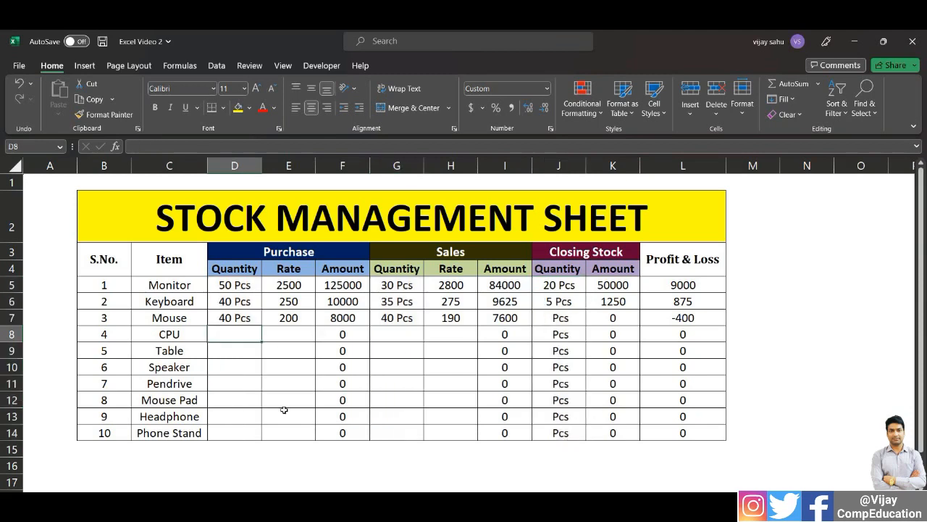
{"action": "type", "text": "30"}
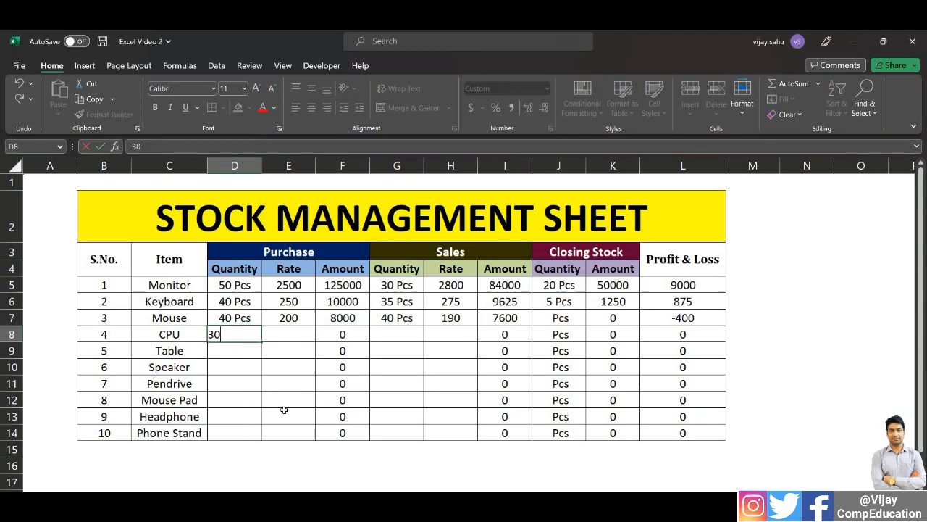
{"action": "key", "text": "Tab"}
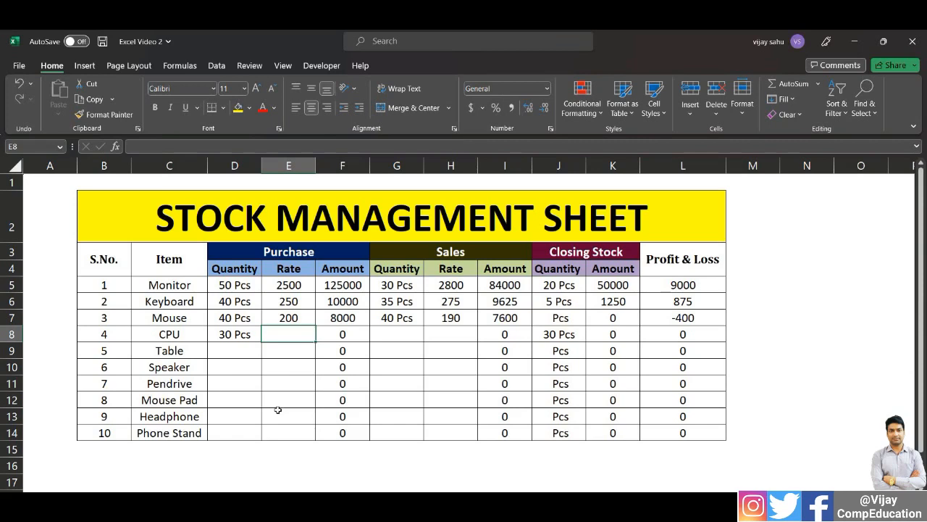
Apply the custom rupee format [$₹-hi-IN]#,##0 to all items' rate, amount and Profit & Loss cells
{"action": "left_click_drag", "start_coordinate": [289, 285], "coordinate": [326, 433]}
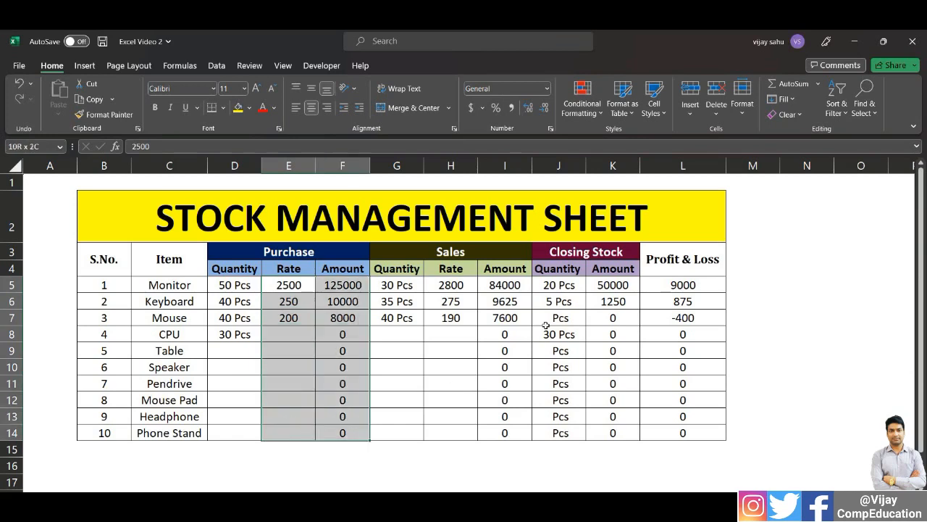
{"action": "left_click_drag", "start_coordinate": [450, 285], "coordinate": [501, 422]}
{"action": "left_click_drag", "start_coordinate": [611, 285], "coordinate": [687, 437]}
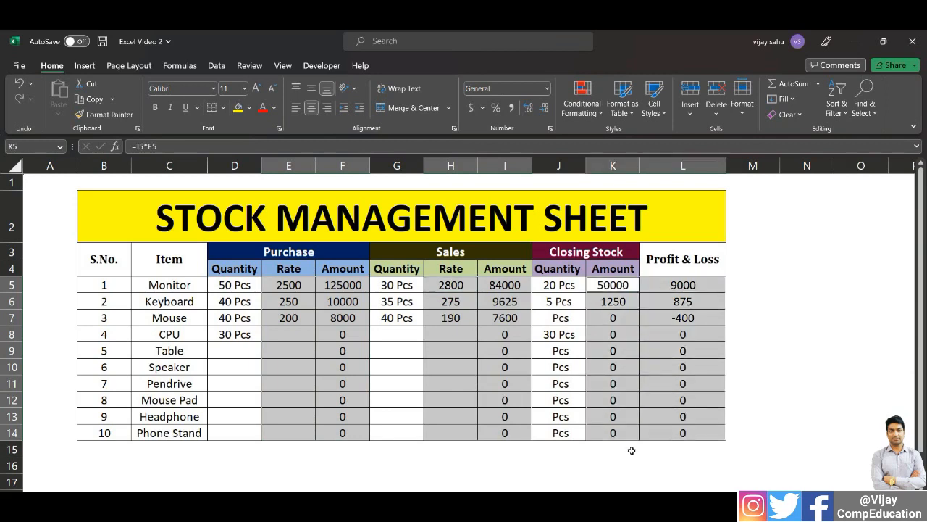
{"action": "key", "text": "ctrl+1"}
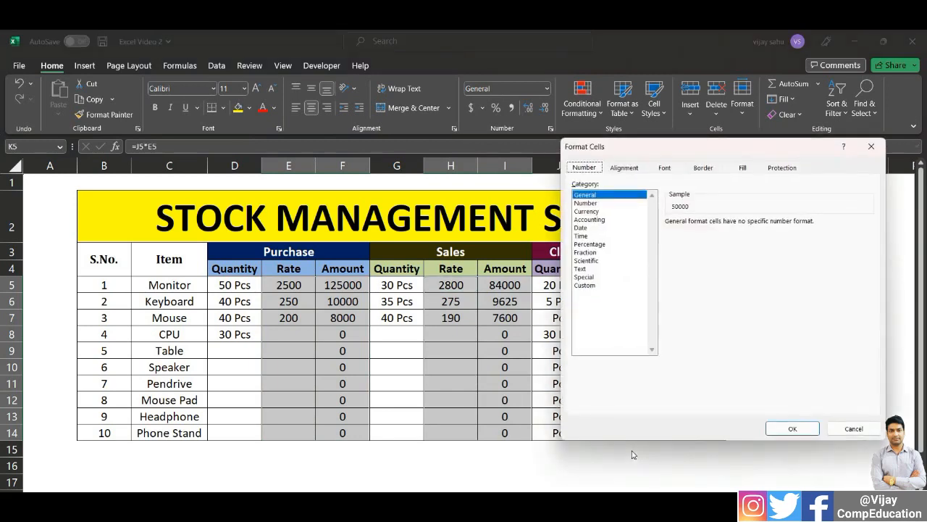
{"action": "left_click", "coordinate": [585, 284]}
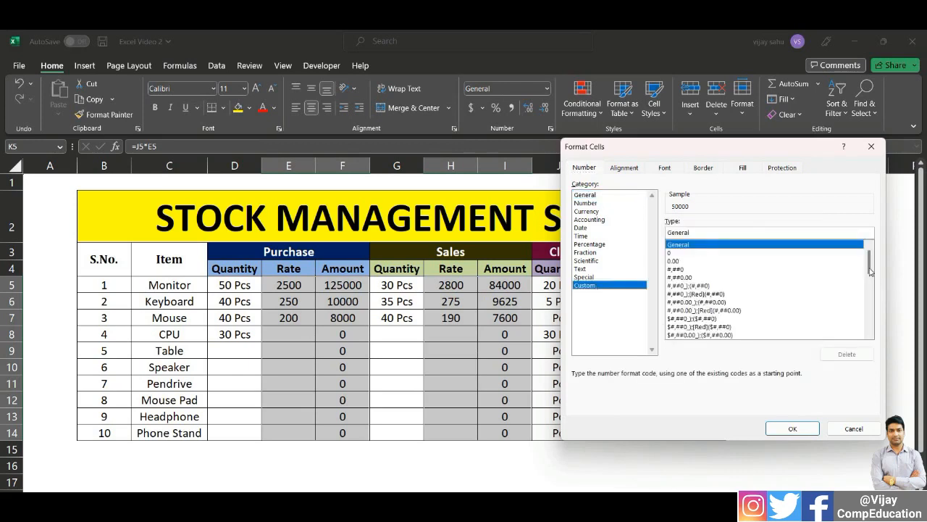
{"action": "left_click_drag", "start_coordinate": [869, 269], "coordinate": [869, 330]}
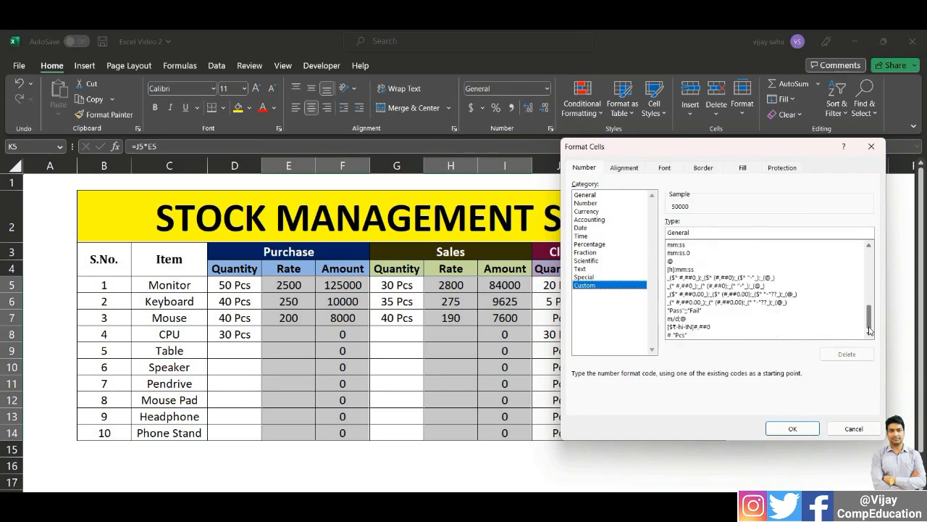
{"action": "left_click", "coordinate": [676, 327]}
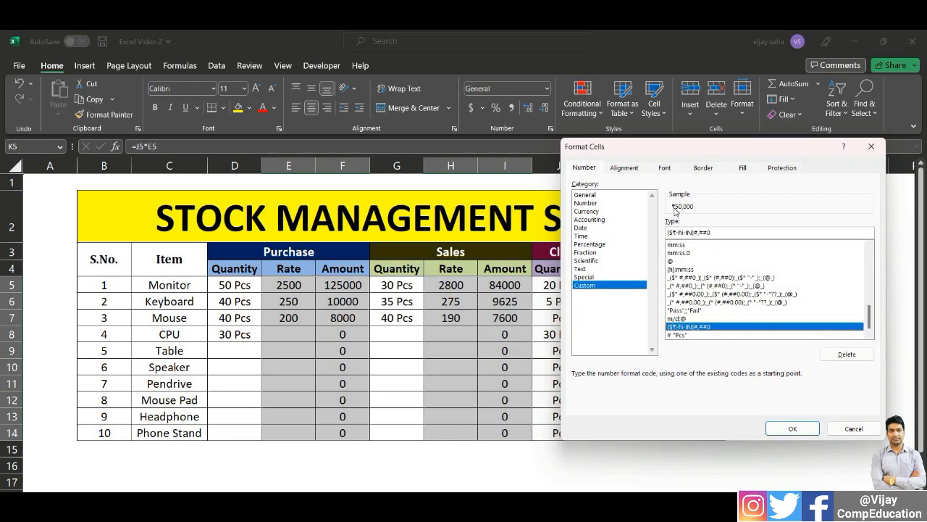
{"action": "left_click", "coordinate": [792, 428]}
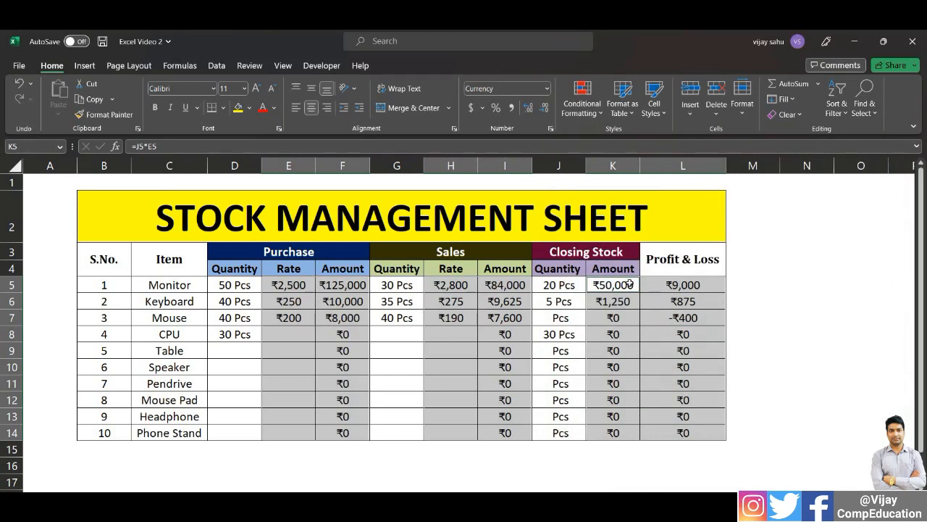
Enter the CPU's purchase rate as 5000
{"action": "left_click", "coordinate": [282, 338]}
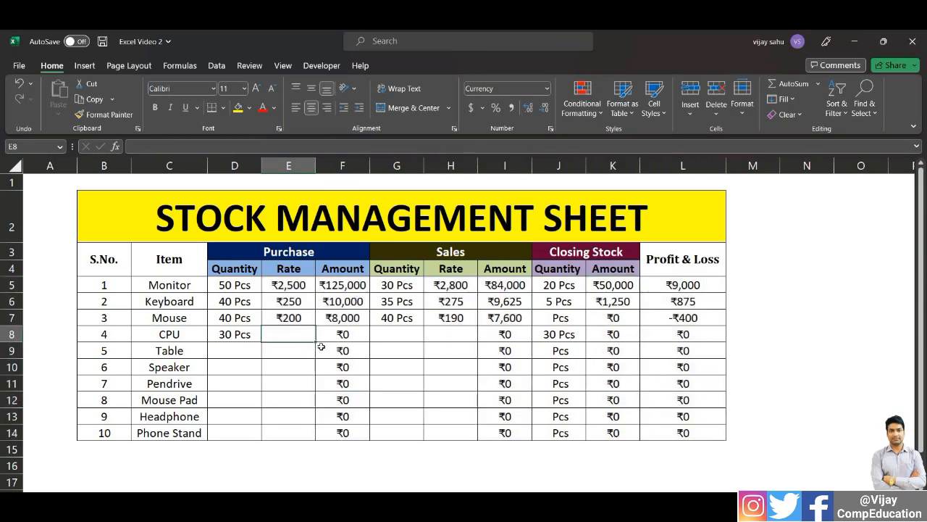
{"action": "type", "text": "5000"}
{"action": "key", "text": "Return"}
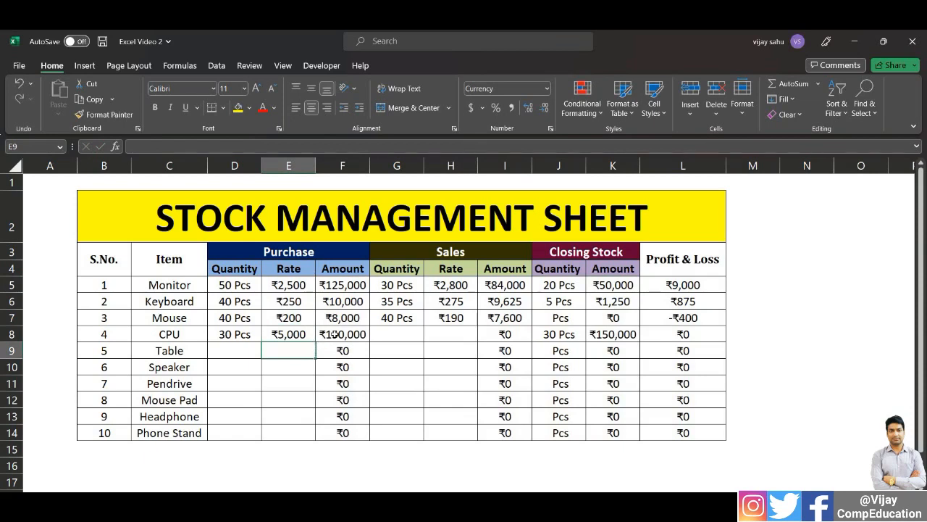
Enter the CPU's sales quantity as 25 and its sales rate as 5100
{"action": "left_click", "coordinate": [402, 333]}
{"action": "type", "text": "25"}
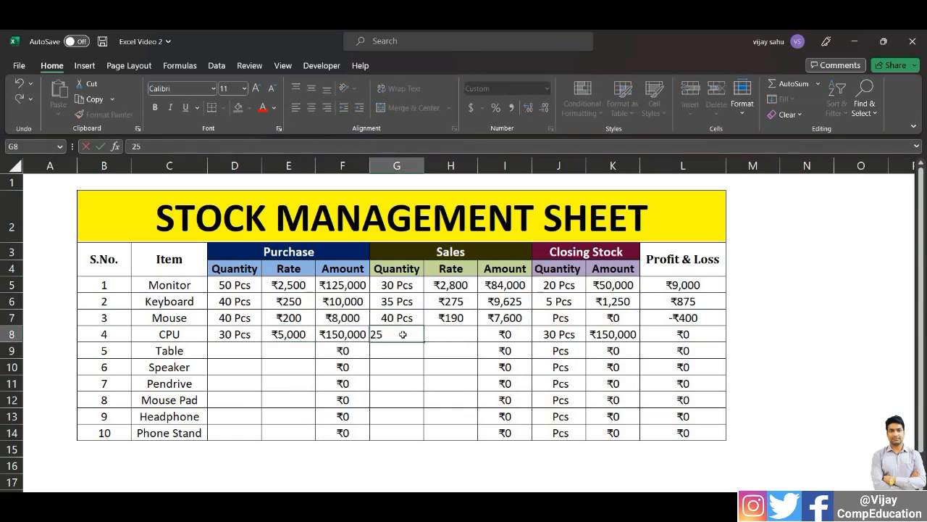
{"action": "key", "text": "Return"}
{"action": "left_click", "coordinate": [435, 333]}
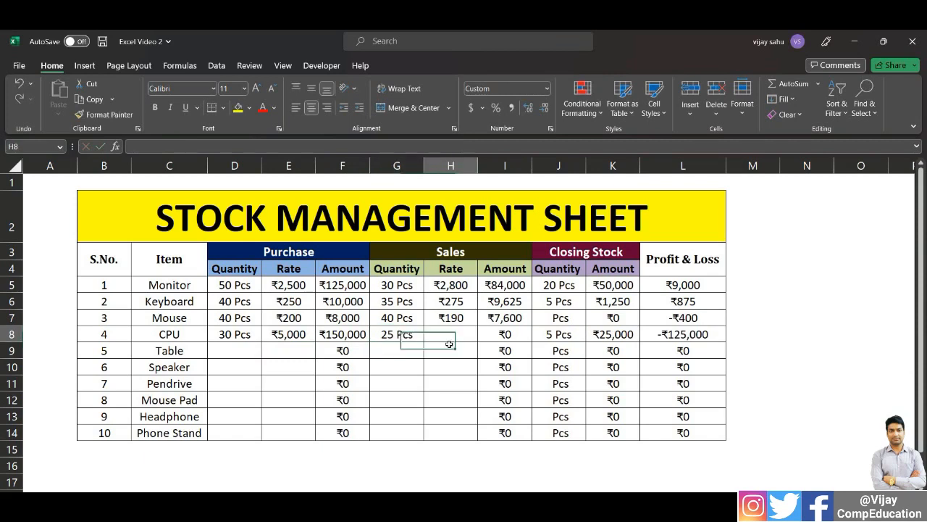
{"action": "type", "text": "5"}
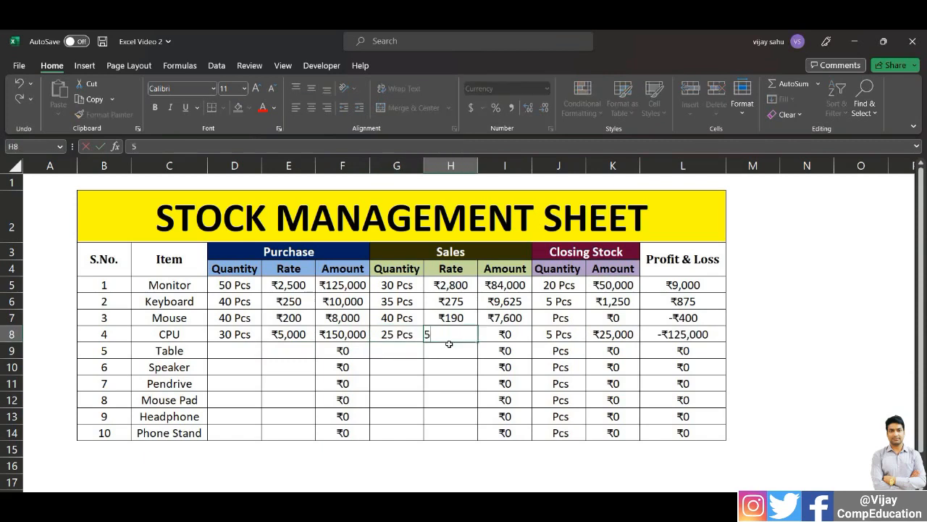
{"action": "type", "text": ",100"}
{"action": "key", "text": "Return"}
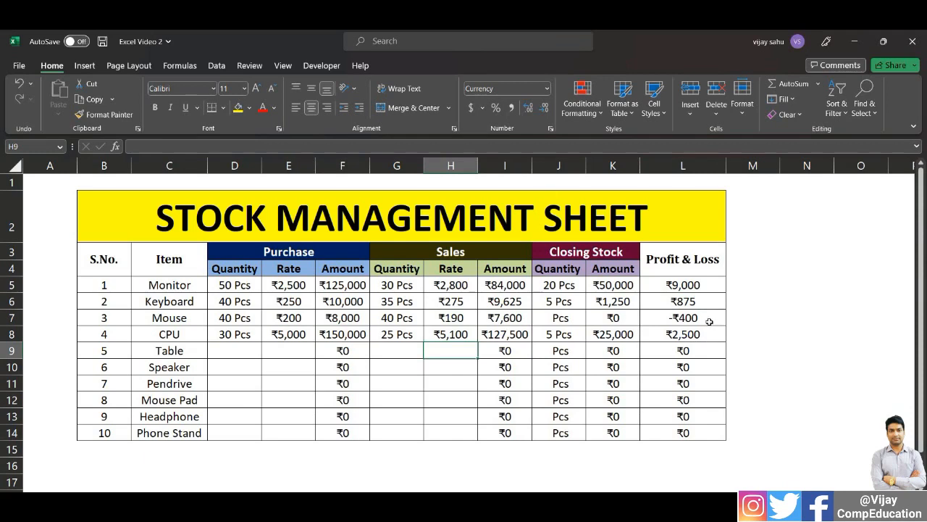
Add all borders to the empty row B15:L15 directly below the Phone Stand row
{"action": "left_click", "coordinate": [234, 465]}
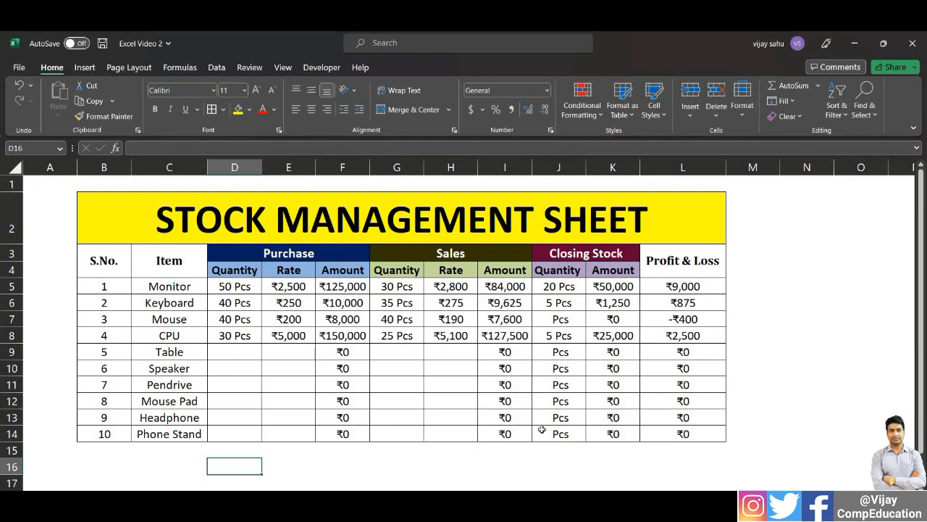
{"action": "left_click_drag", "start_coordinate": [223, 449], "coordinate": [685, 450]}
{"action": "key", "text": "alt+h"}
{"action": "key", "text": "b"}
{"action": "key", "text": "a"}
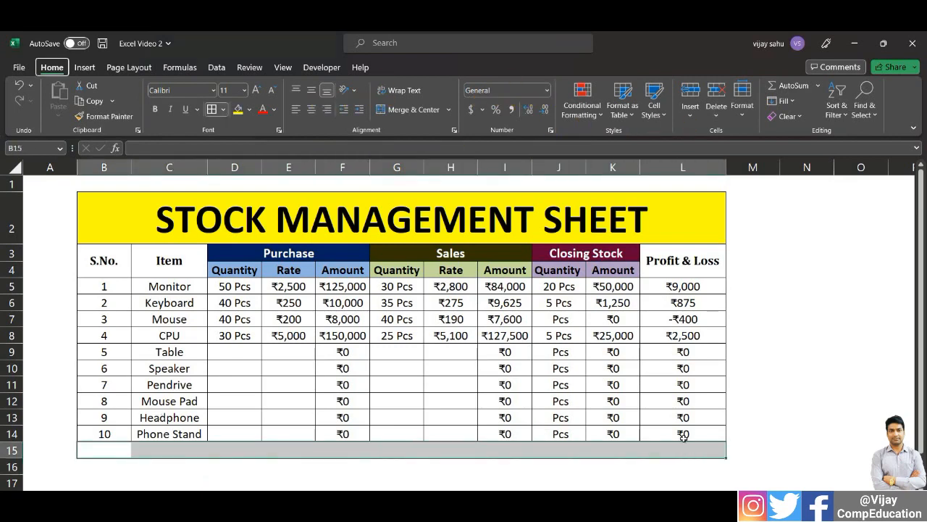
Enter the label Total in cell C15 of the new row, under the Item column
{"action": "left_click", "coordinate": [161, 450]}
{"action": "type", "text": "Total"}
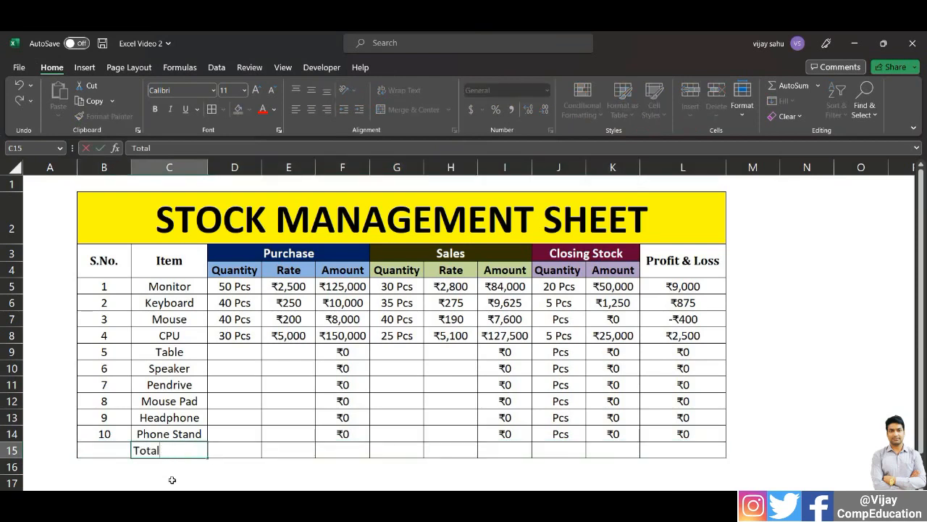
{"action": "key", "text": "Return"}
{"action": "key", "text": "Up"}
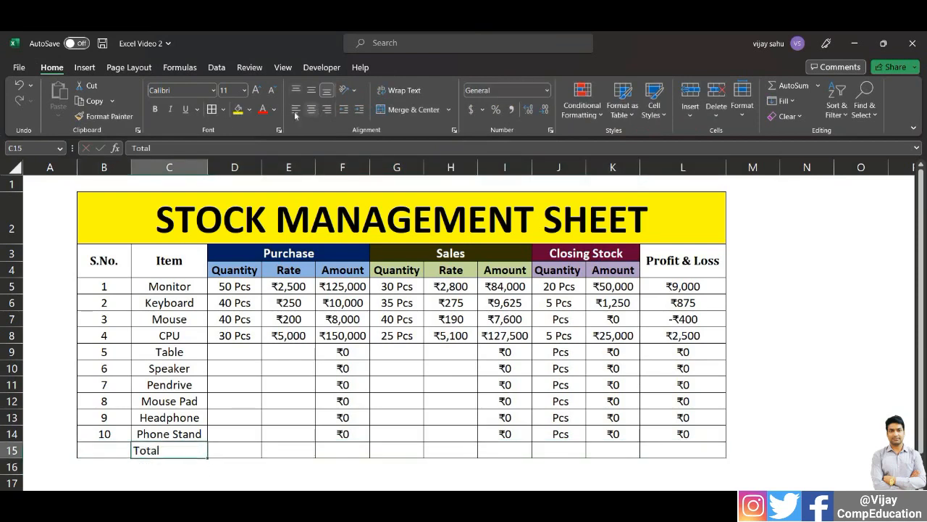
Centre and bold the Total label, enlarge it by two font sizes, and fill row B15:L15 with light blue
{"action": "left_click", "coordinate": [310, 109]}
{"action": "left_click", "coordinate": [154, 109]}
{"action": "left_click", "coordinate": [256, 90]}
{"action": "left_click", "coordinate": [256, 90]}
{"action": "left_click_drag", "start_coordinate": [93, 446], "coordinate": [674, 453]}
{"action": "left_click", "coordinate": [249, 110]}
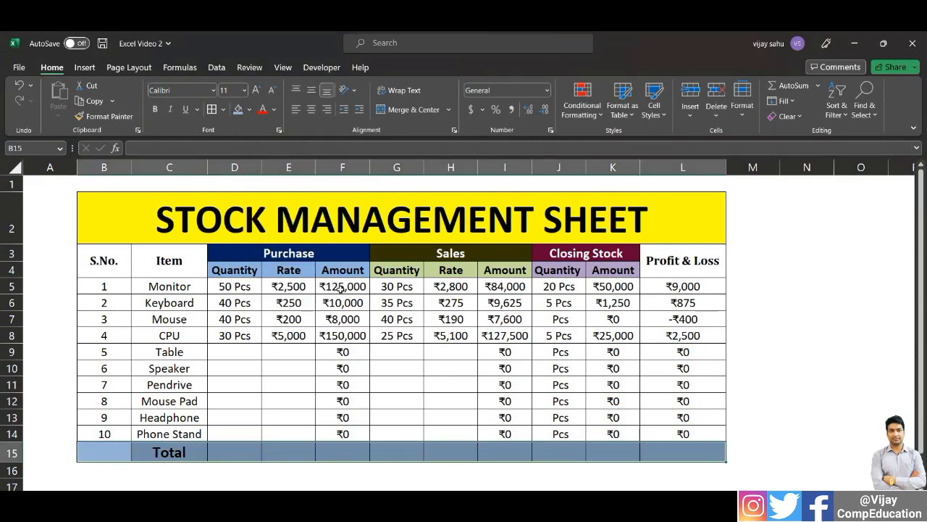
Total the purchase amounts in cell F15 with the formula =SUM(F5:F14)
{"action": "left_click", "coordinate": [337, 454]}
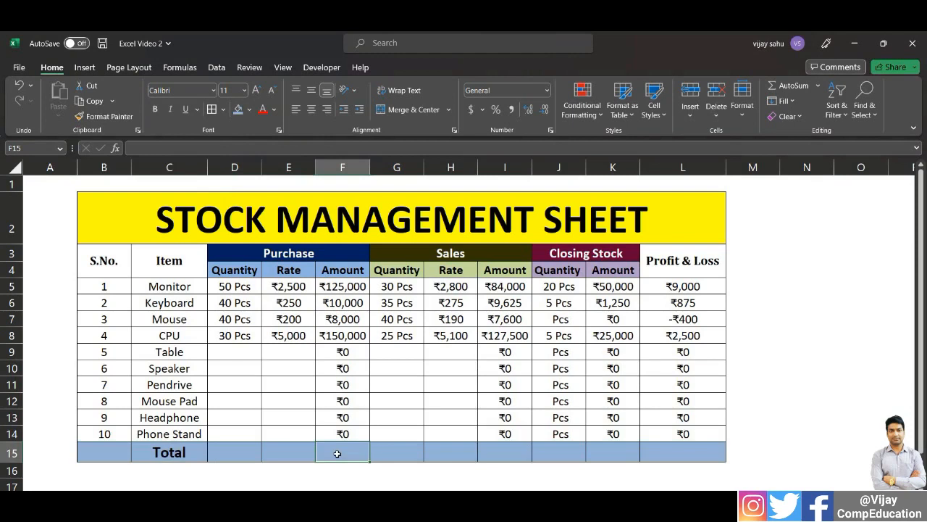
{"action": "type", "text": "=sum"}
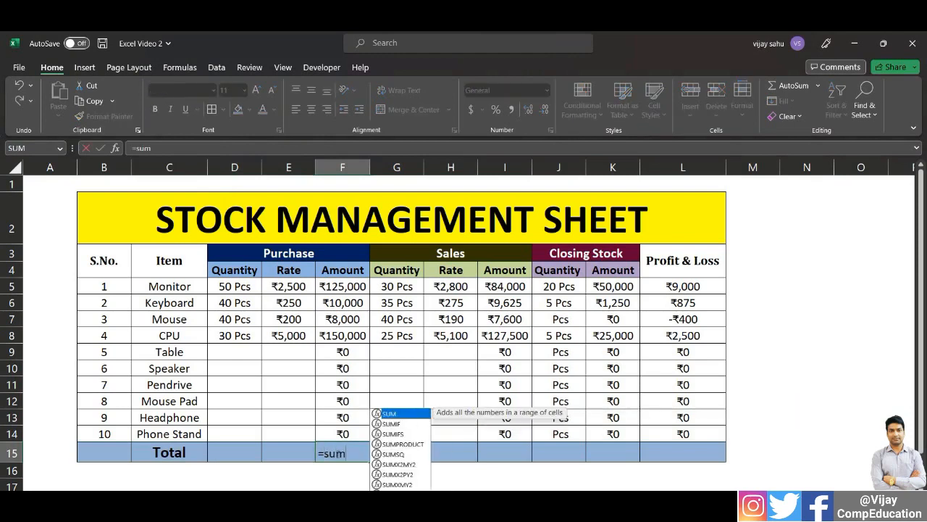
{"action": "key", "text": "Tab"}
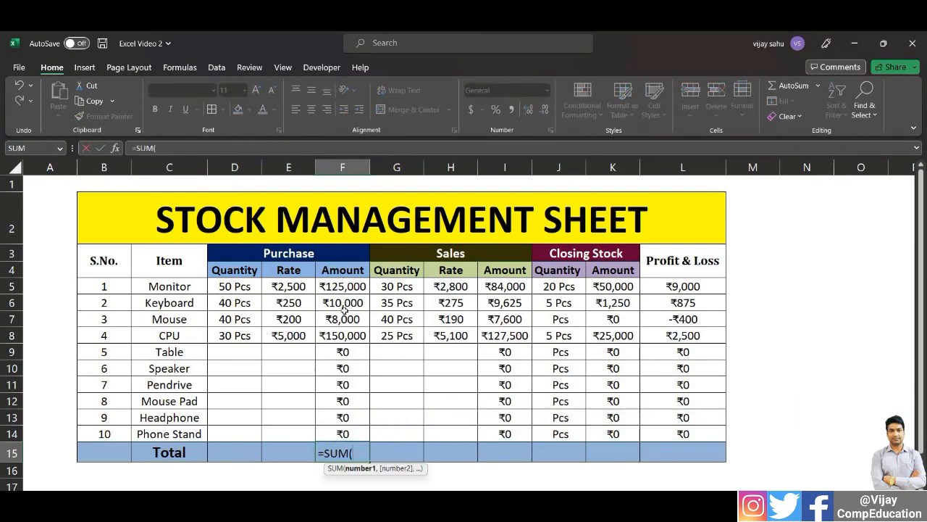
{"action": "left_click_drag", "start_coordinate": [342, 286], "coordinate": [345, 432]}
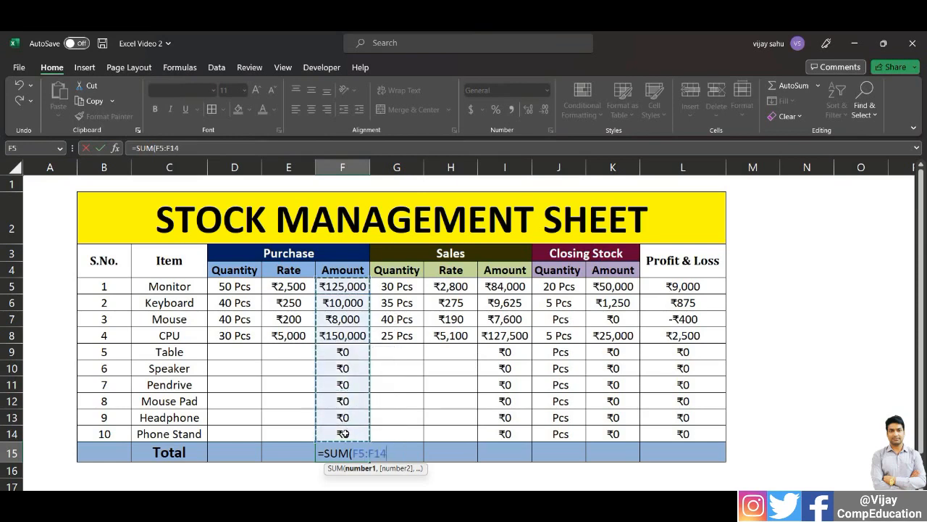
{"action": "key", "text": "Return"}
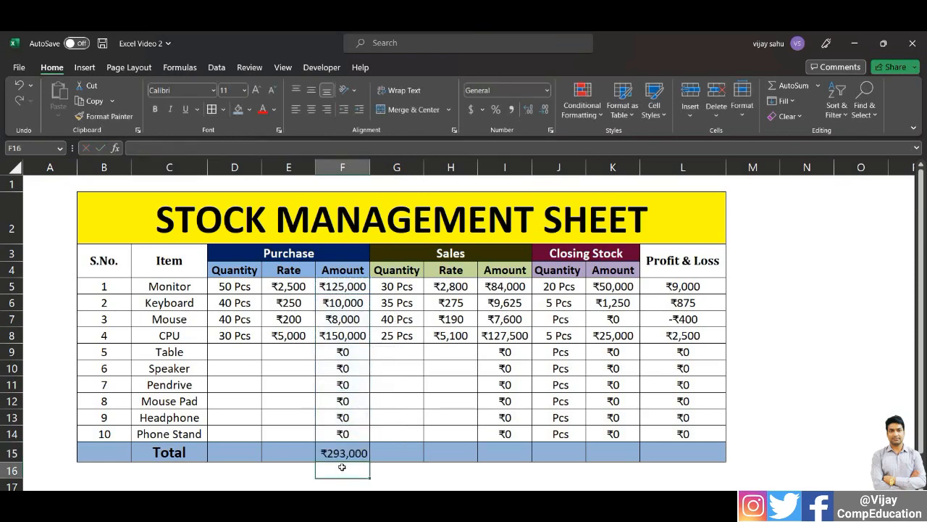
Make the purchase amount total bold at font size 12 and autofit the width of column F
{"action": "left_click", "coordinate": [342, 455]}
{"action": "left_click", "coordinate": [156, 109]}
{"action": "left_click", "coordinate": [255, 90]}
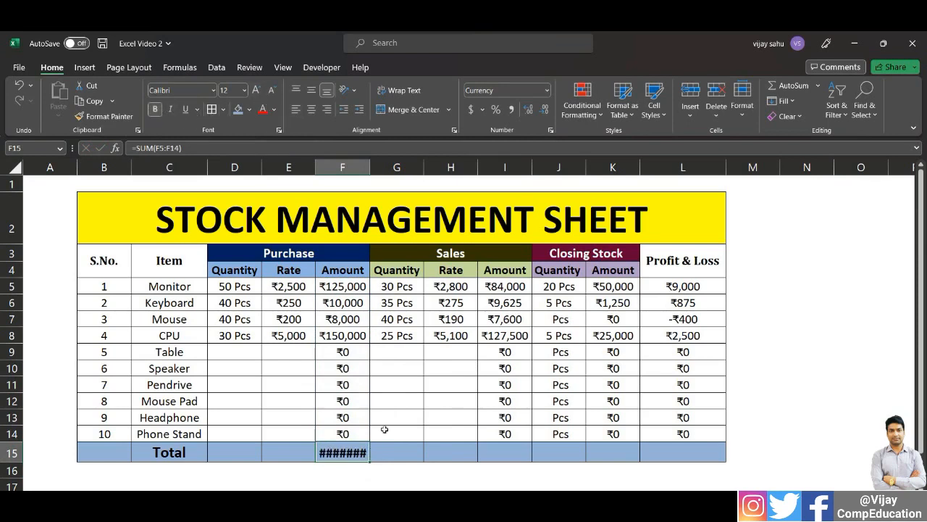
{"action": "double_click", "coordinate": [370, 167]}
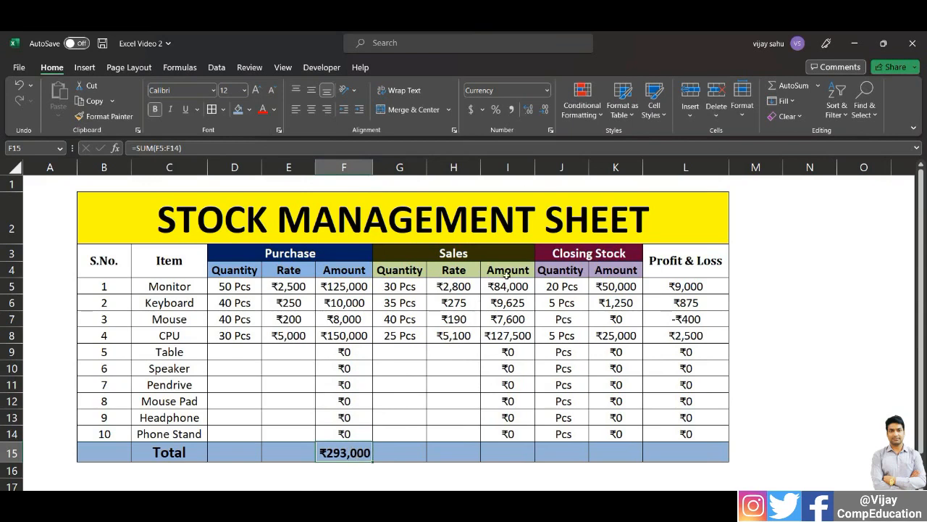
Total the sales amounts in cell I15 with =SUM(I5:I14) and make the result bold at font size 12
{"action": "left_click", "coordinate": [511, 454]}
{"action": "type", "text": "=SUM("}
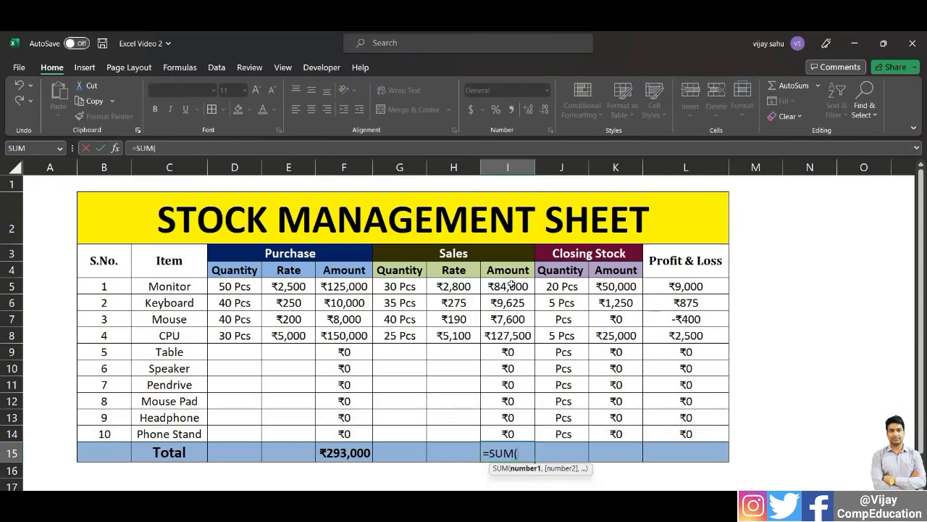
{"action": "left_click_drag", "start_coordinate": [508, 286], "coordinate": [509, 433]}
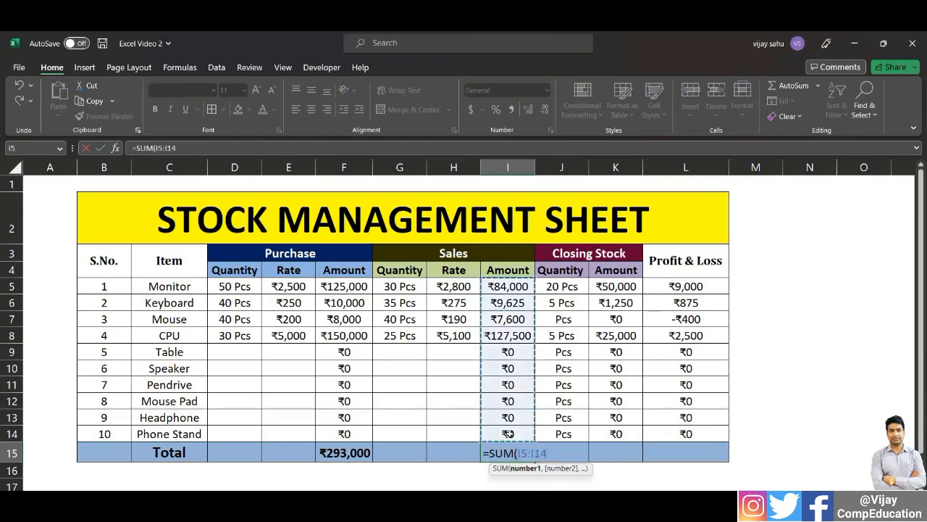
{"action": "key", "text": "Return"}
{"action": "key", "text": "Up"}
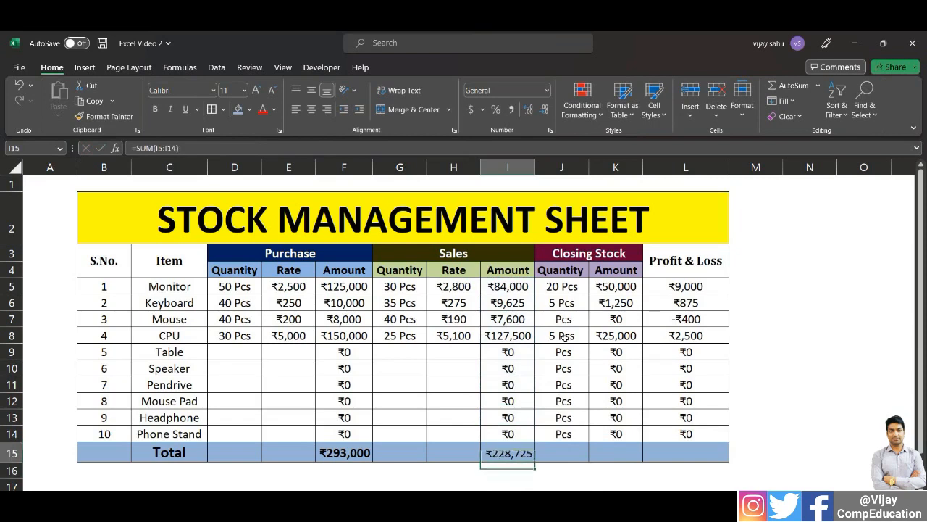
{"action": "left_click", "coordinate": [154, 108]}
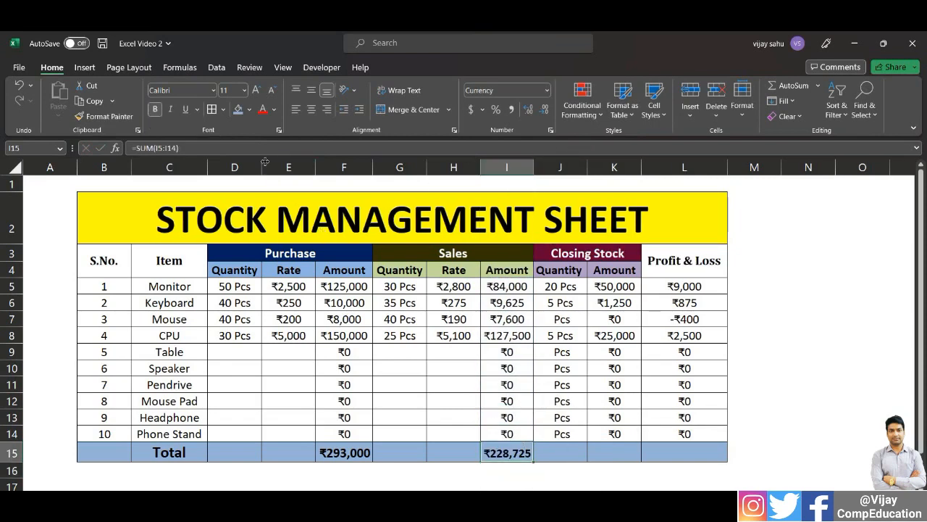
{"action": "left_click", "coordinate": [257, 90]}
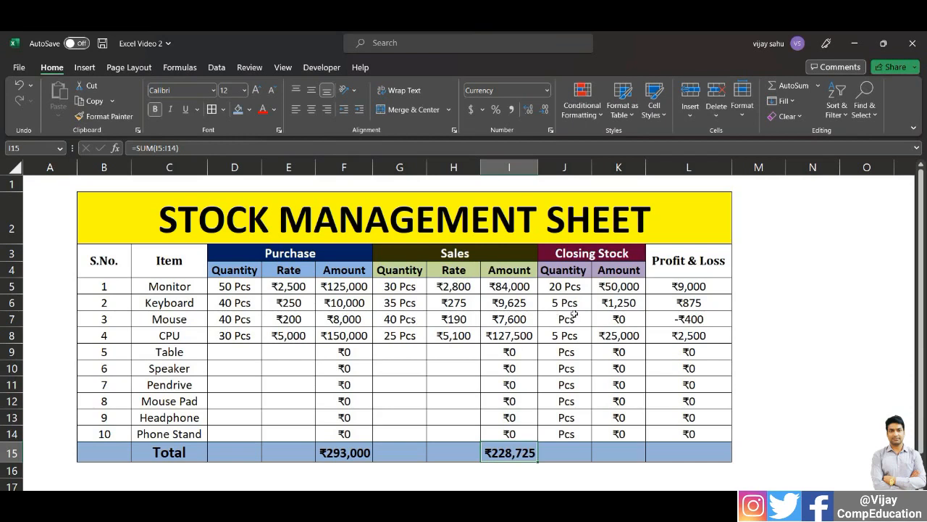
Total the closing stock amounts in cell K15 with the formula =SUM(K5:K14)
{"action": "left_click", "coordinate": [619, 451]}
{"action": "type", "text": "="}
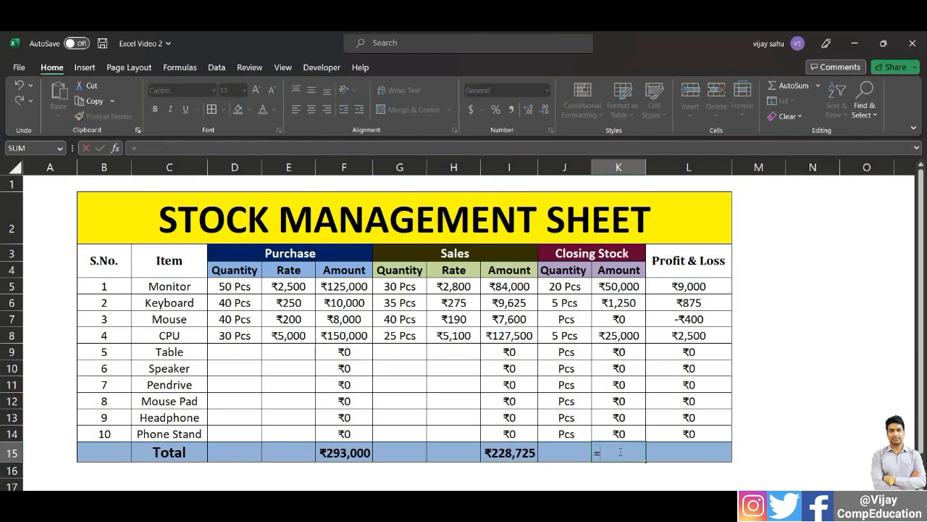
{"action": "type", "text": "sum"}
{"action": "key", "text": "Tab"}
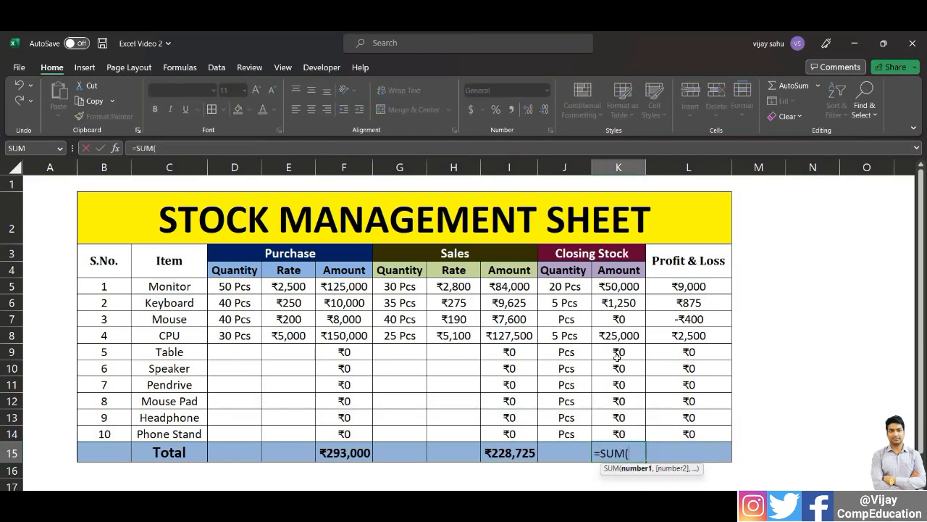
{"action": "left_click_drag", "start_coordinate": [620, 286], "coordinate": [621, 433]}
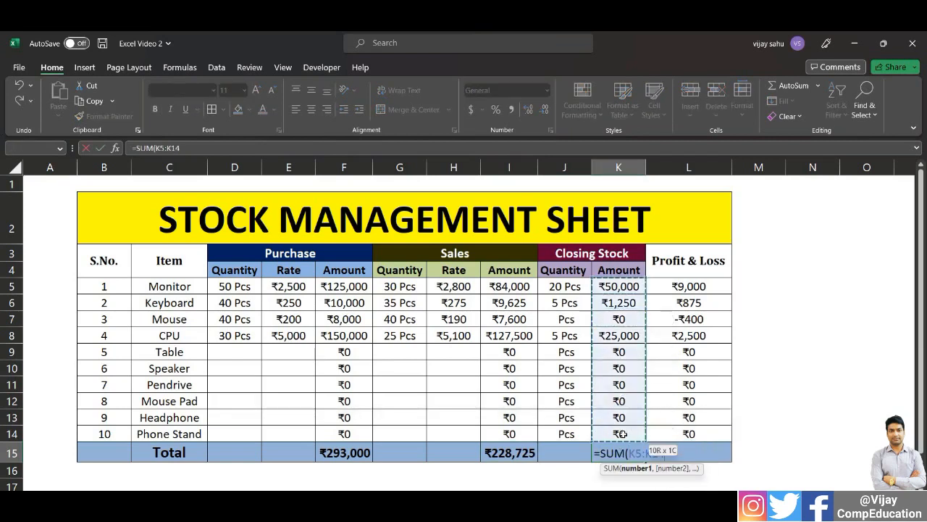
{"action": "key", "text": "Return"}
Make the closing stock total in K15 bold and centred at font size 12
{"action": "left_click", "coordinate": [614, 453]}
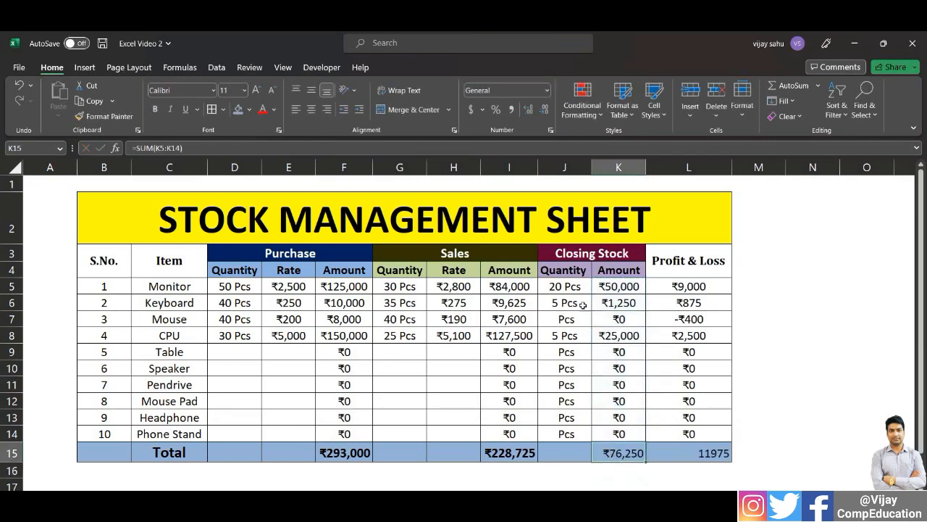
{"action": "left_click", "coordinate": [155, 108]}
{"action": "left_click", "coordinate": [256, 90]}
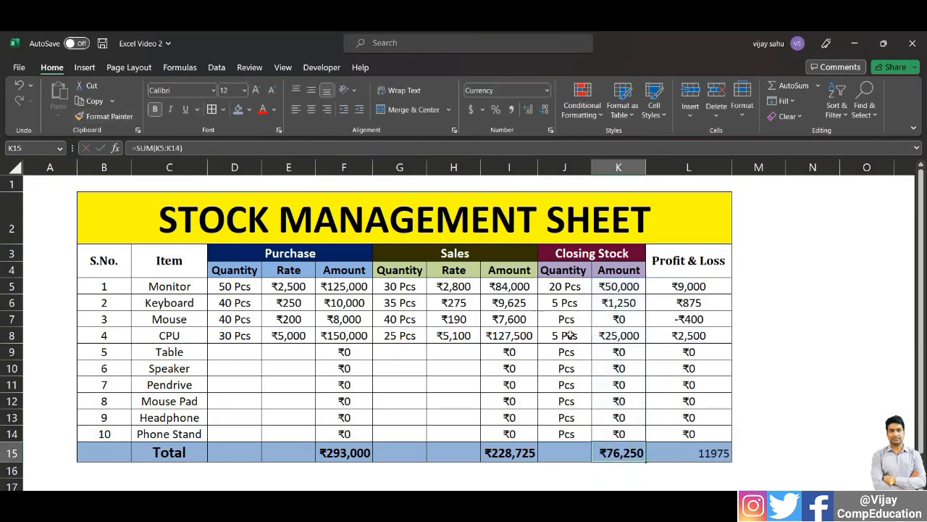
{"action": "left_click", "coordinate": [311, 108]}
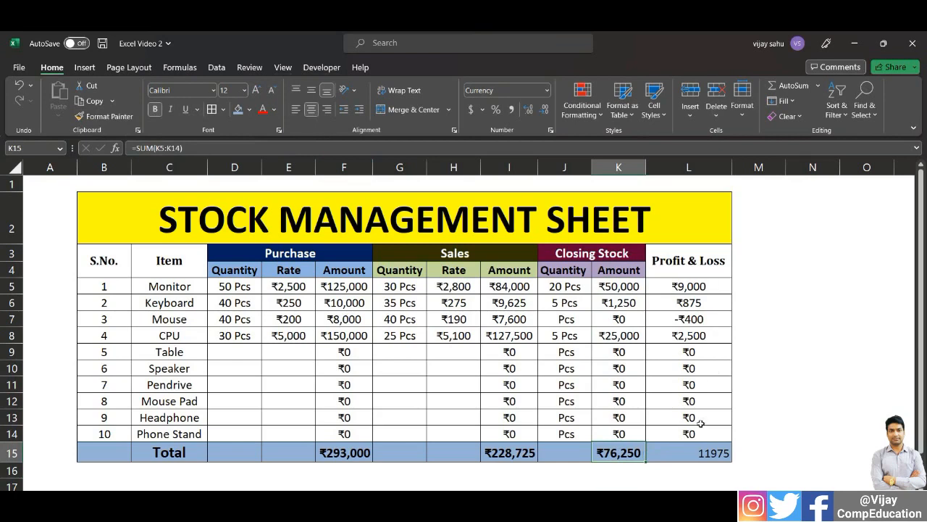
Make the Profit & Loss total in L15 bold and centred at font size 12
{"action": "left_click", "coordinate": [713, 453]}
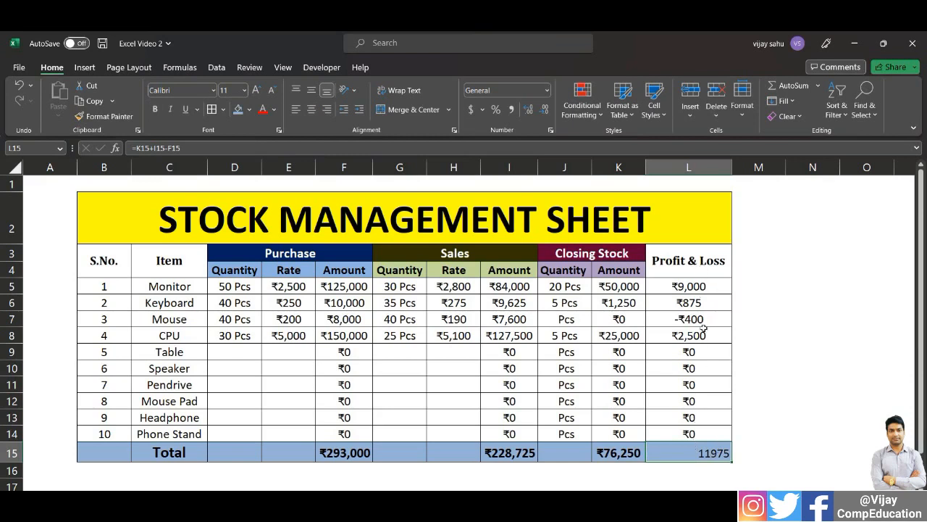
{"action": "left_click", "coordinate": [154, 109]}
{"action": "left_click", "coordinate": [255, 90]}
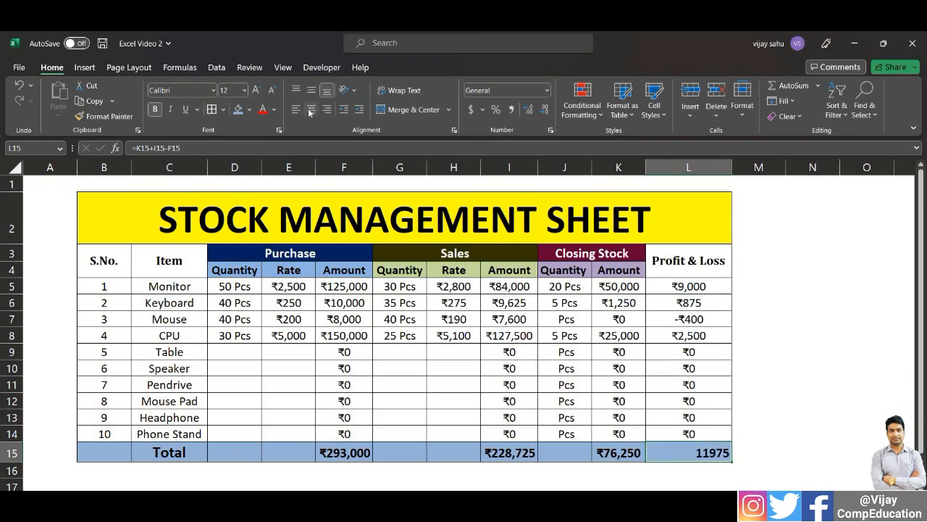
{"action": "left_click", "coordinate": [311, 109]}
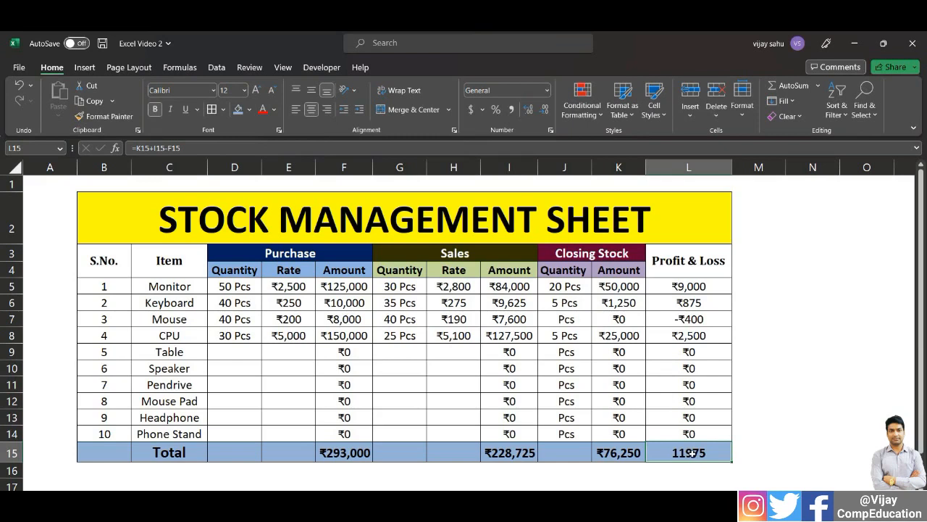
Apply the existing custom rupee number format [$₹-hi-IN]#,##0 to the Profit & Loss total in L15
{"action": "key", "text": "ctrl+1"}
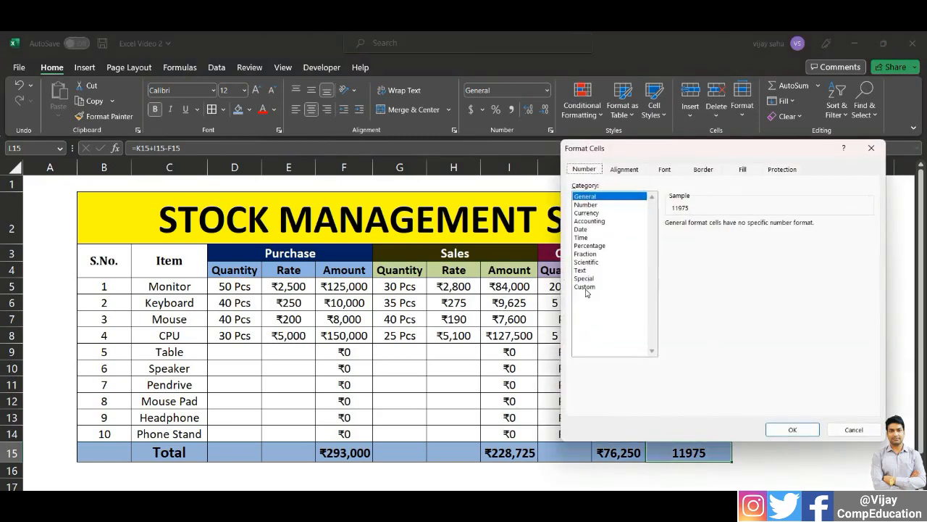
{"action": "left_click", "coordinate": [585, 287]}
{"action": "left_click_drag", "start_coordinate": [869, 264], "coordinate": [867, 337]}
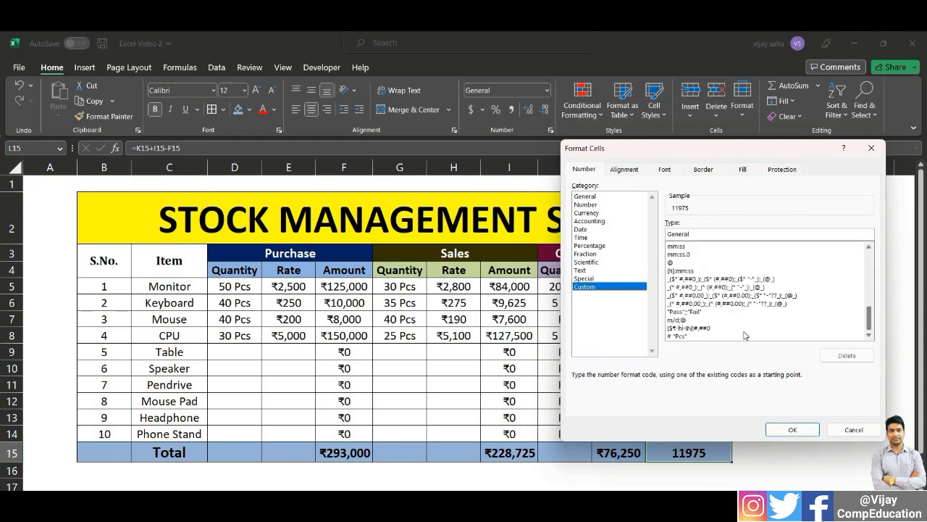
{"action": "left_click", "coordinate": [708, 329]}
{"action": "left_click", "coordinate": [792, 429]}
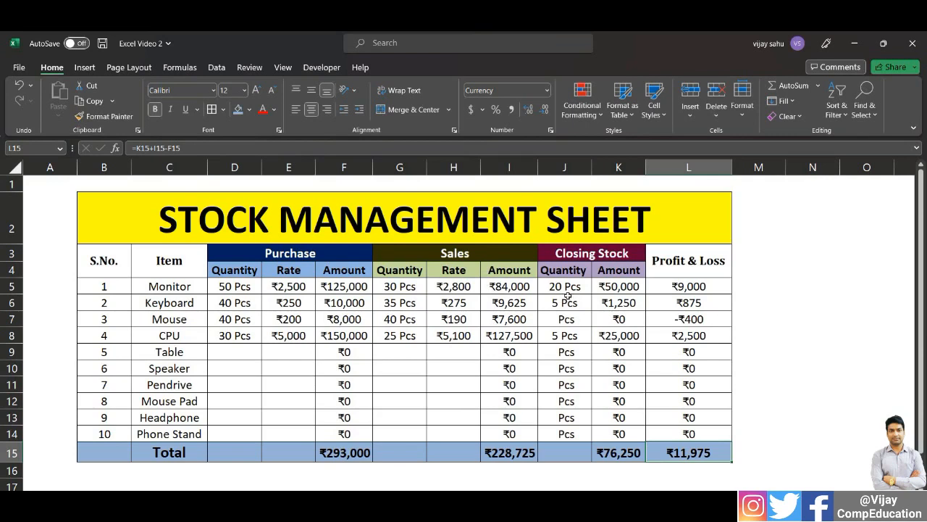
{"action": "left_click_drag", "start_coordinate": [492, 452], "coordinate": [607, 453]}
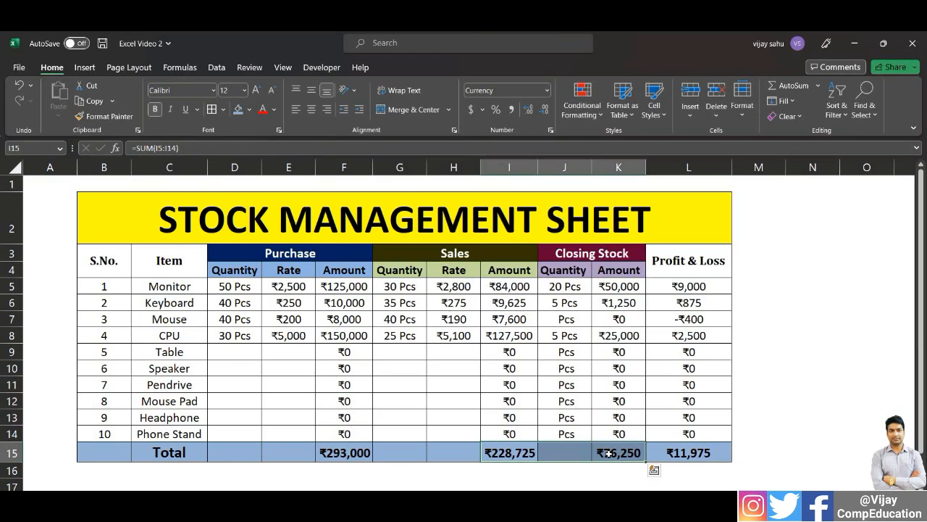